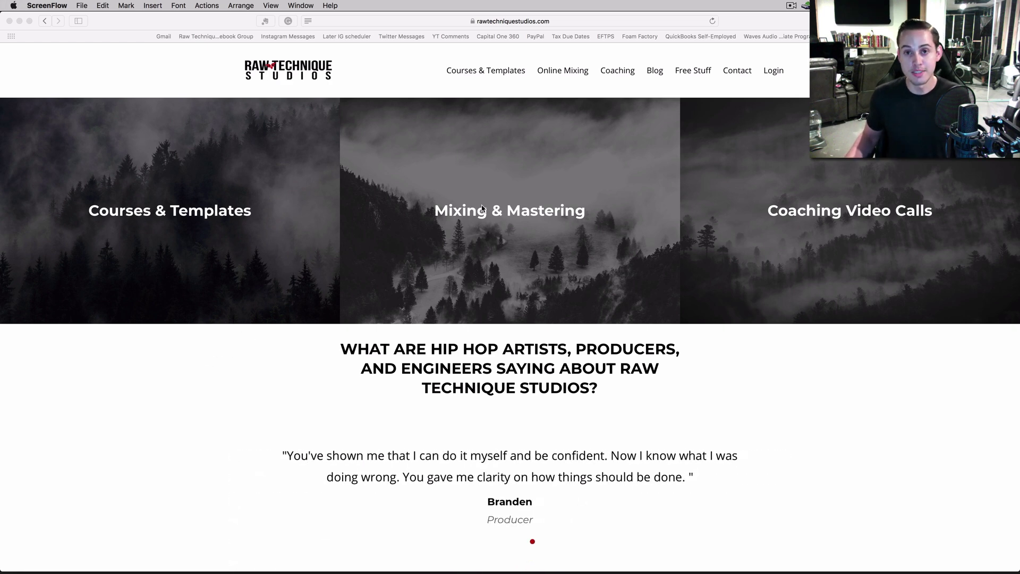
Open the Online Mixing page and its guide on sending files, and read the instructions for Pro Tools and other DAWs
click(561, 73)
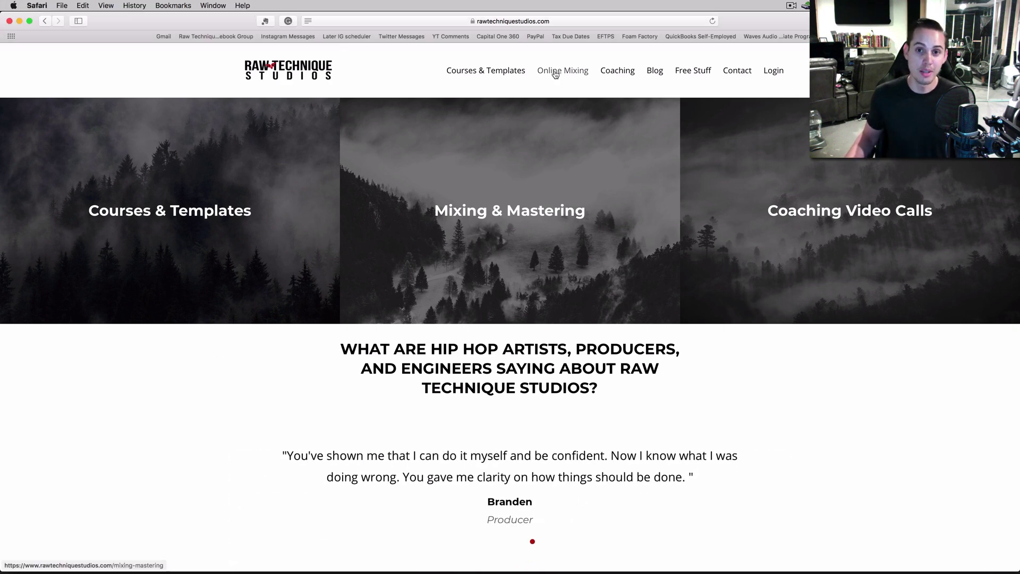
scroll(276, 202, down, 10)
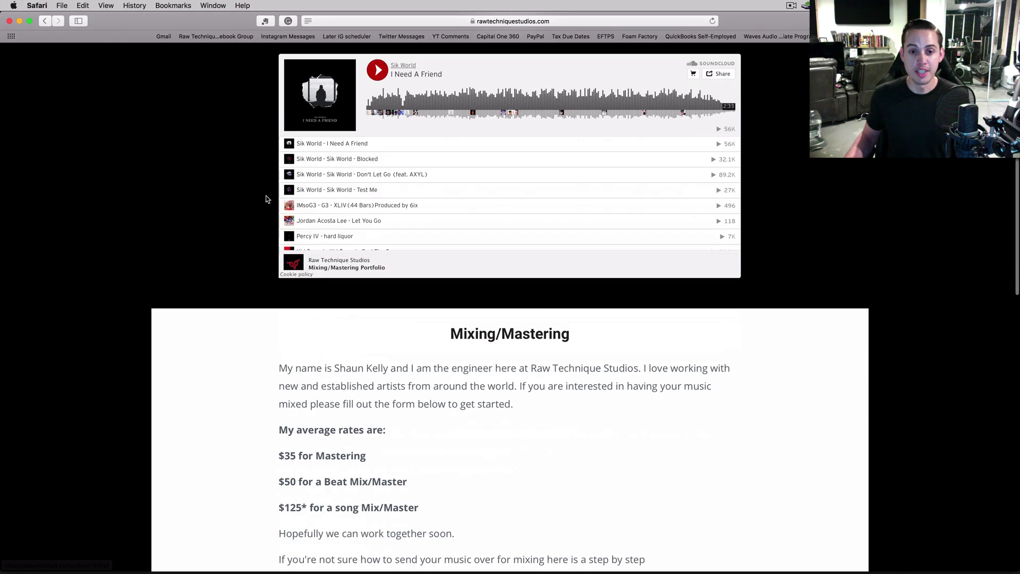
click(391, 165)
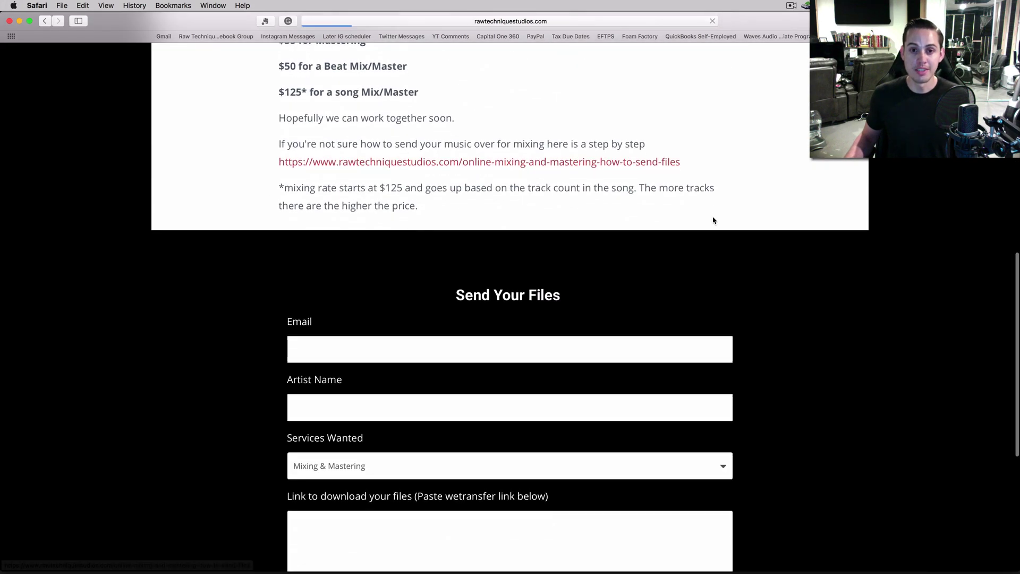
scroll(303, 239, down, 20)
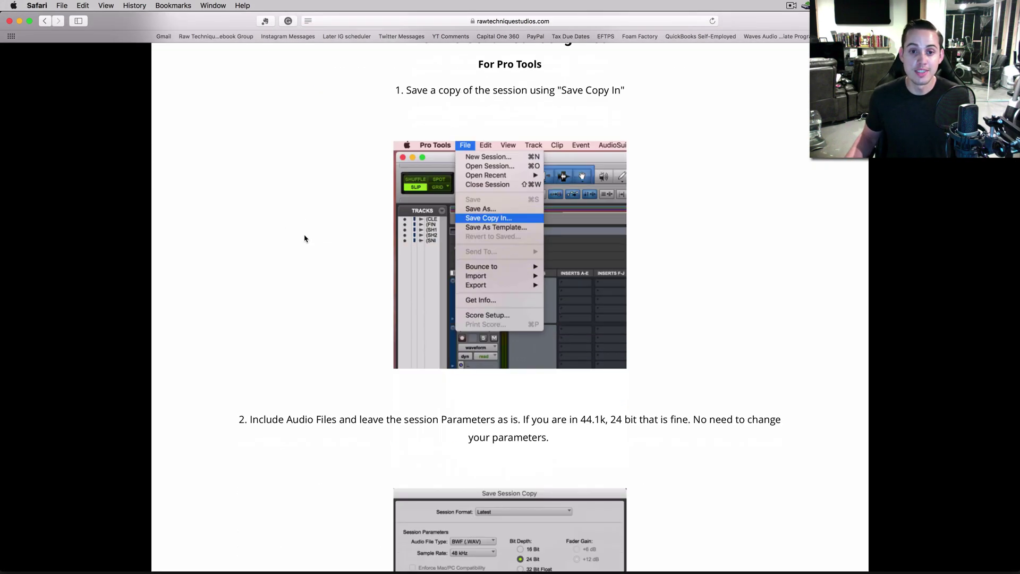
scroll(306, 238, down, 20)
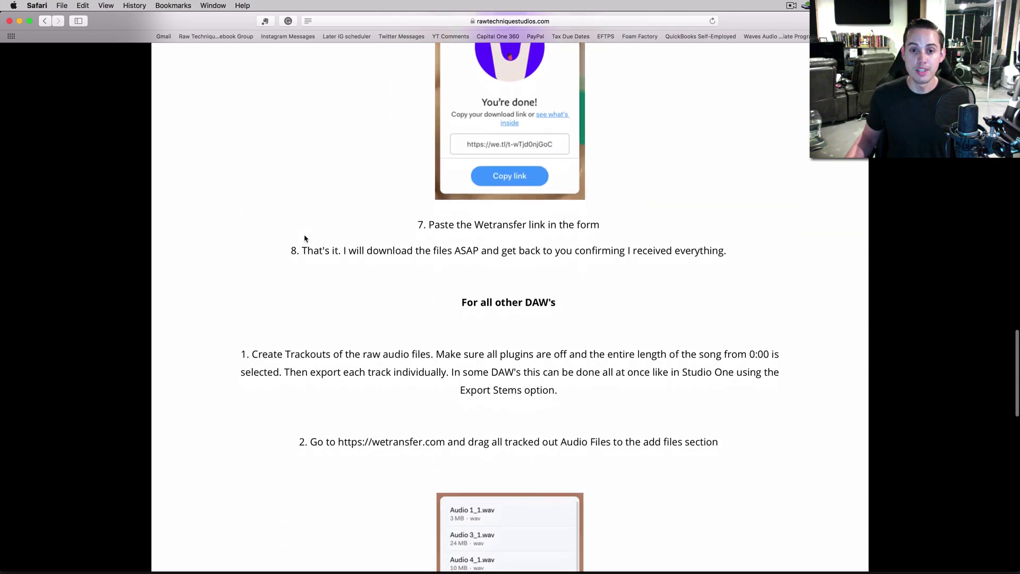
scroll(305, 239, down, 5)
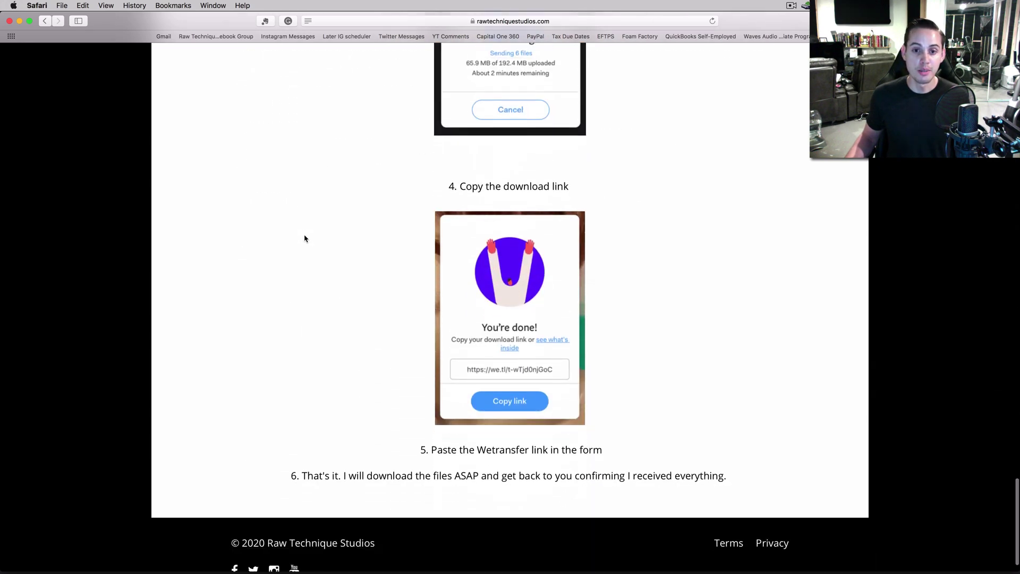
scroll(308, 250, up, 20)
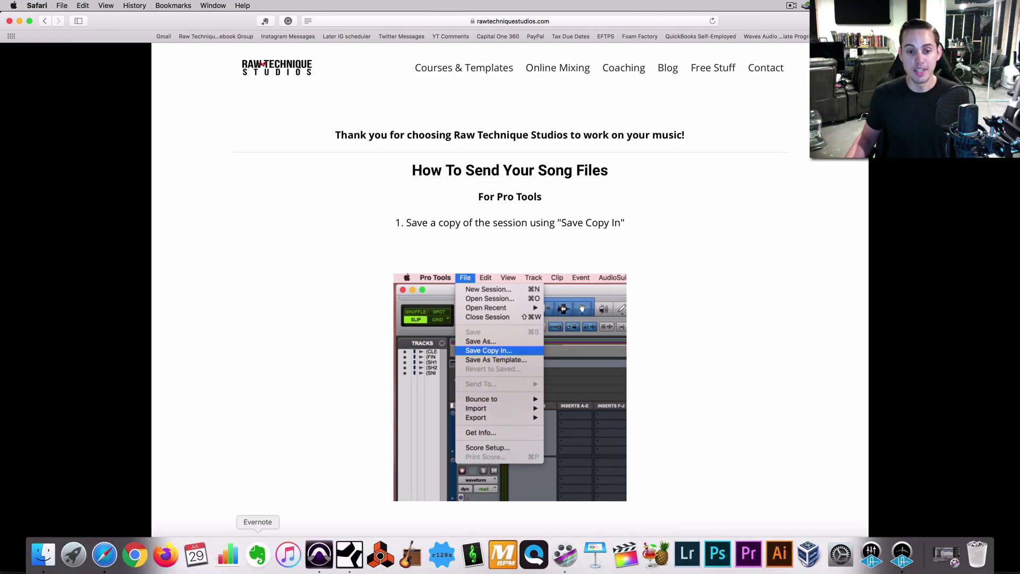
Switch to Pro Tools and save a copy of the session with its audio files as Test on the Desktop
click(320, 553)
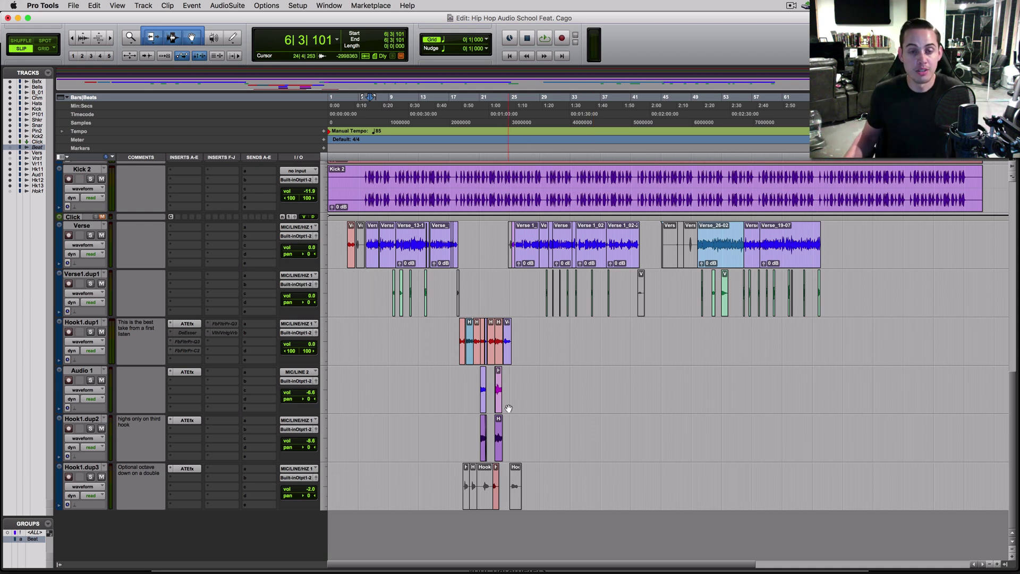
click(73, 7)
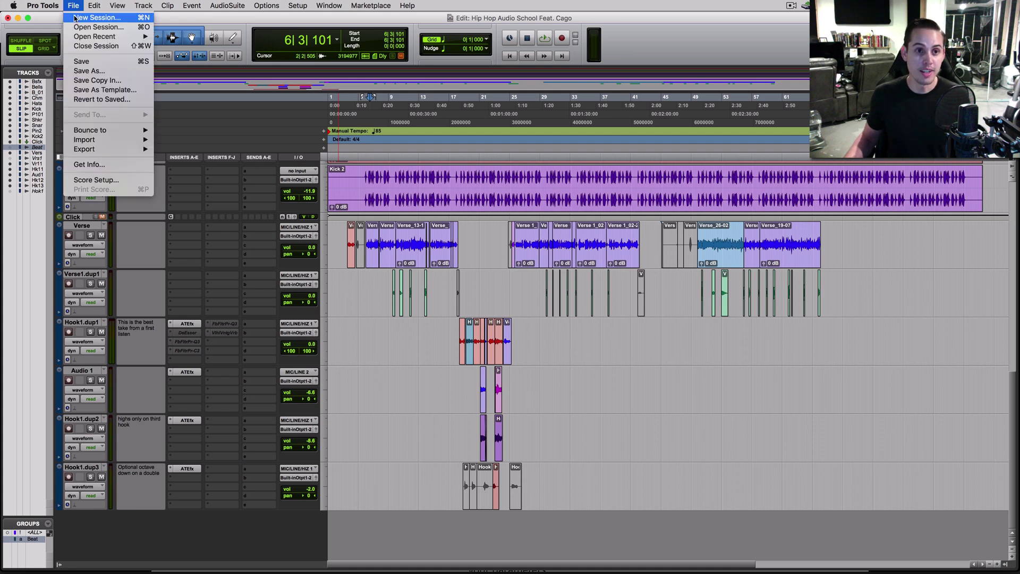
click(88, 81)
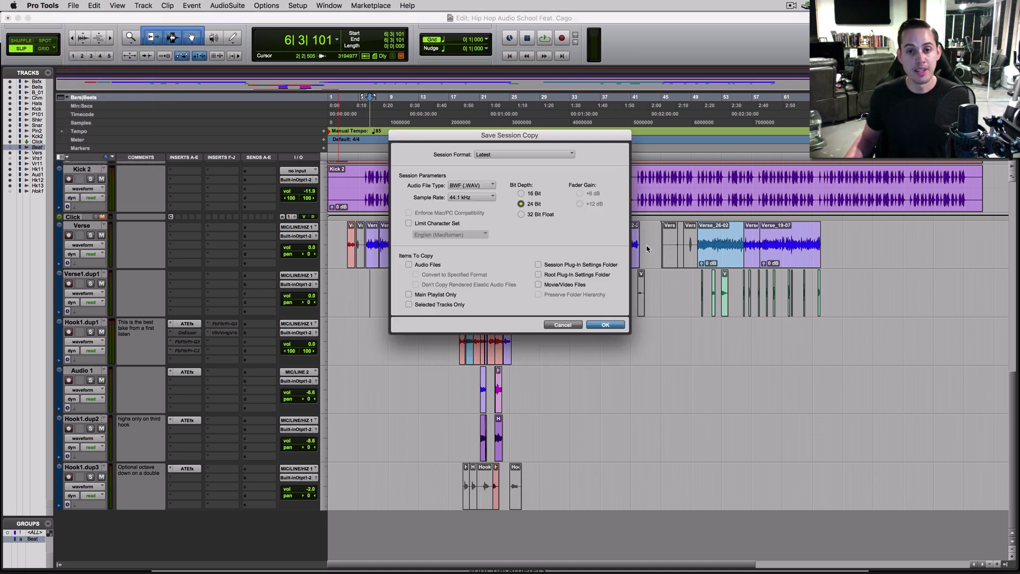
click(425, 266)
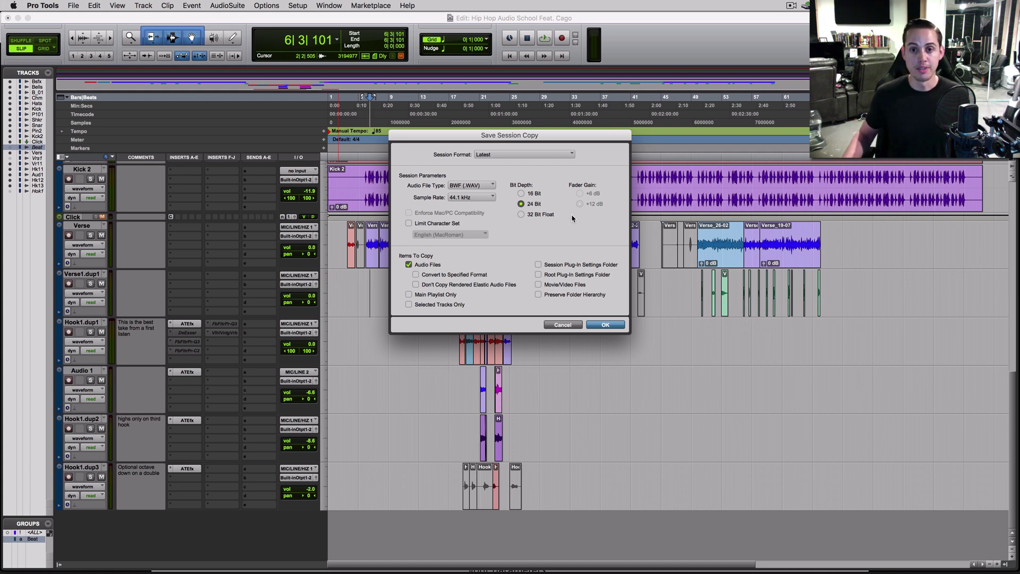
click(611, 327)
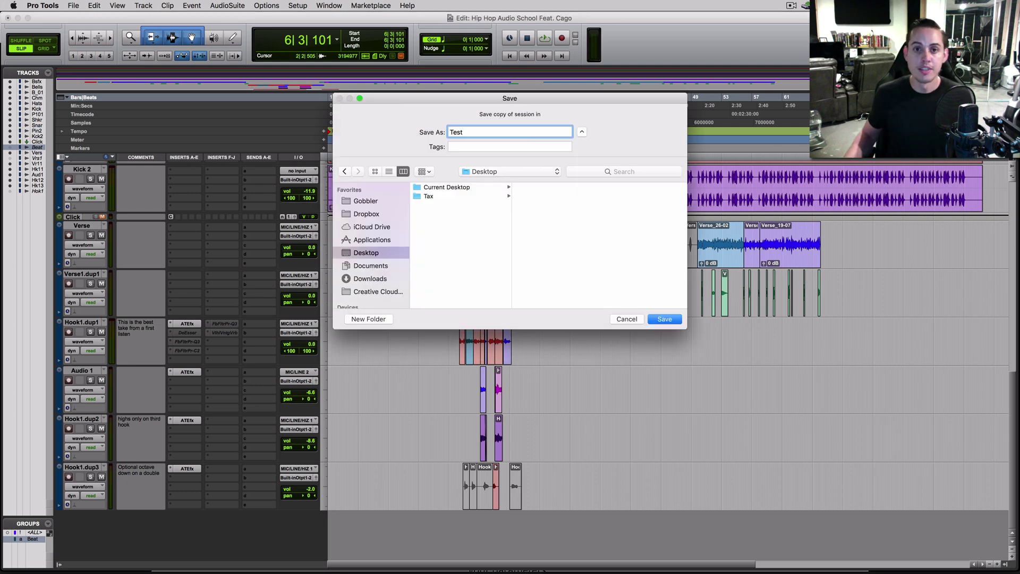
click(666, 319)
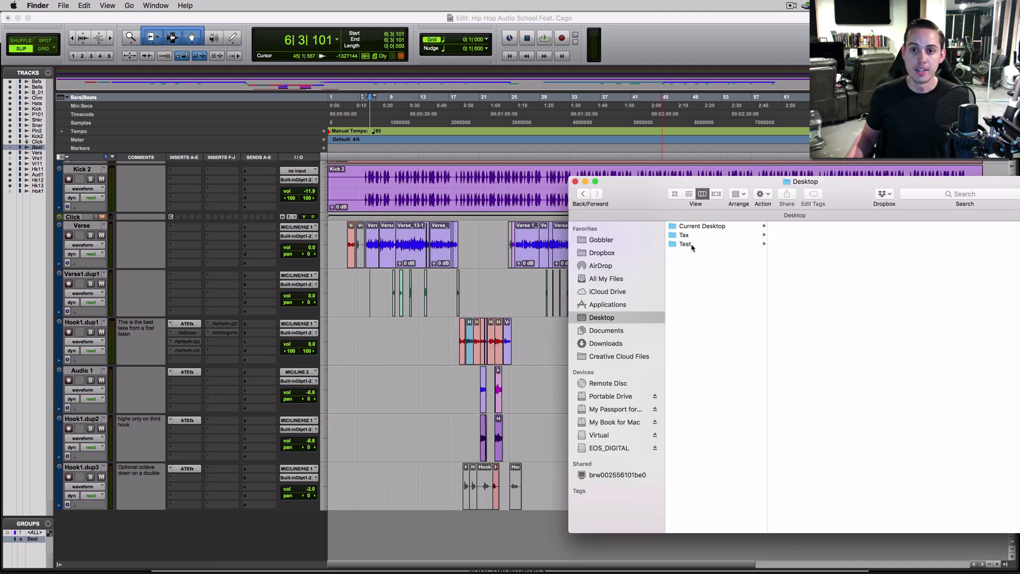
Check the audio files and Test.ptx session inside the Desktop's Test folder, and compress that folder into a zip archive
click(692, 246)
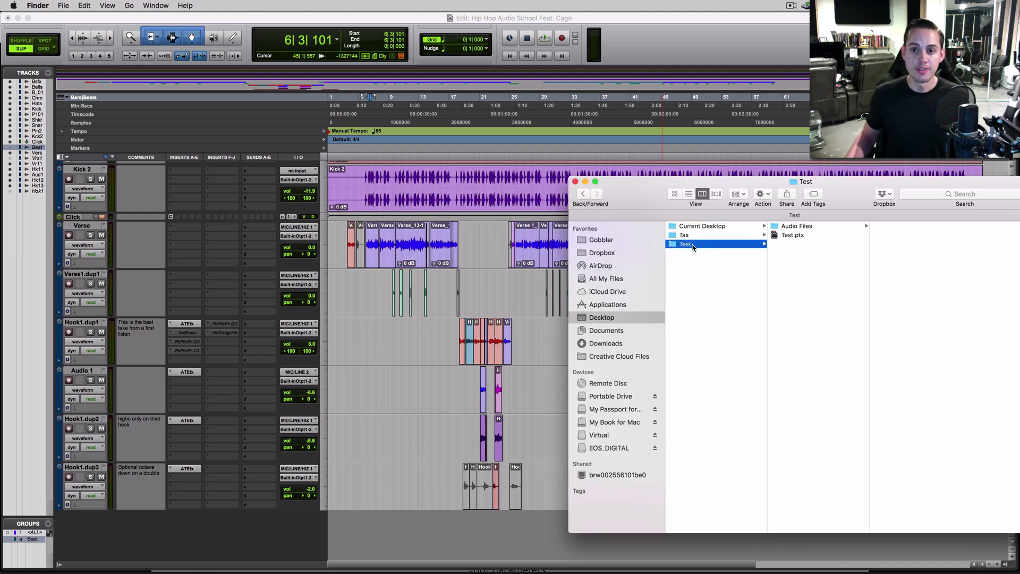
click(807, 227)
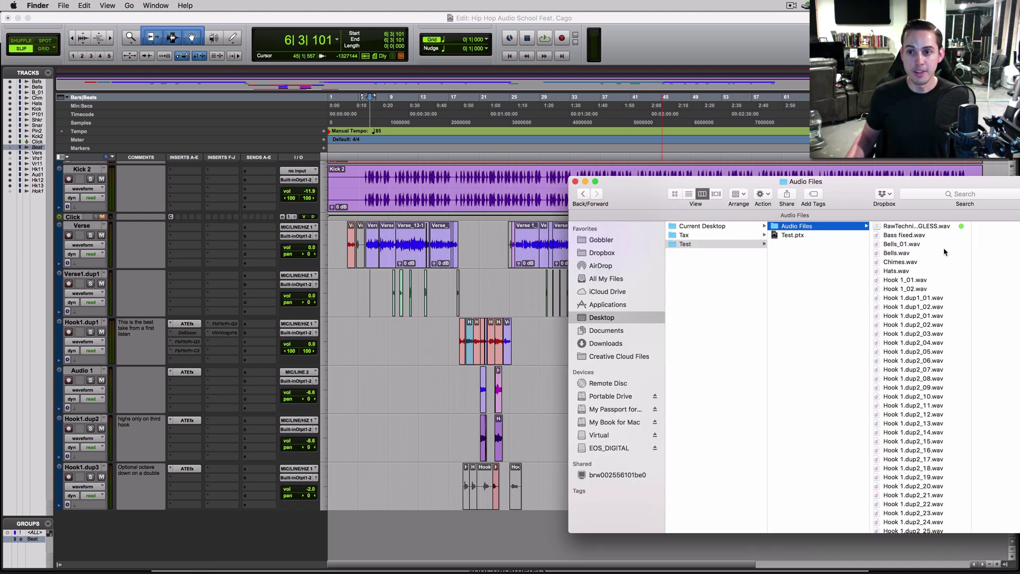
scroll(937, 274, down, 10)
scroll(931, 312, up, 10)
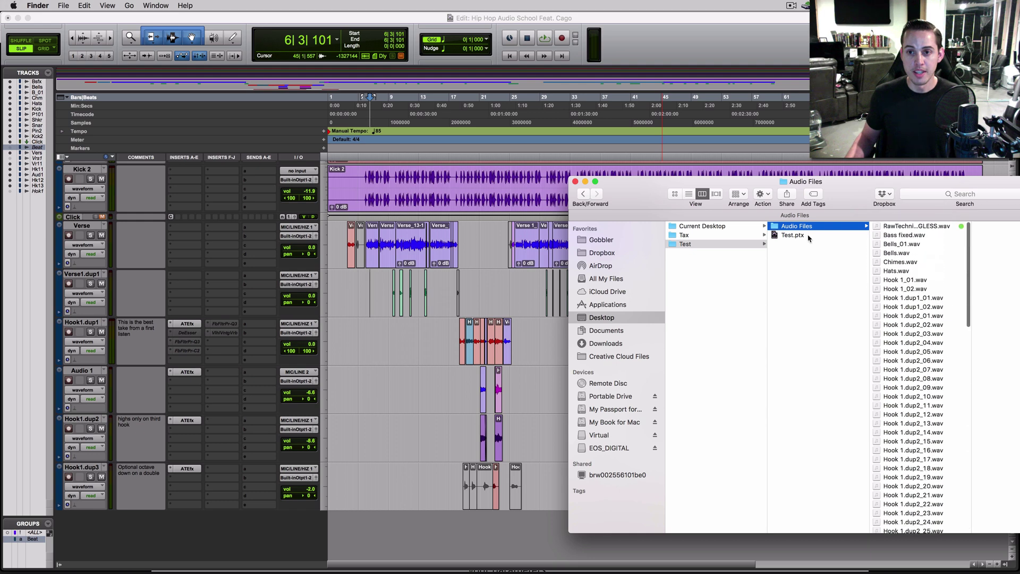
click(803, 236)
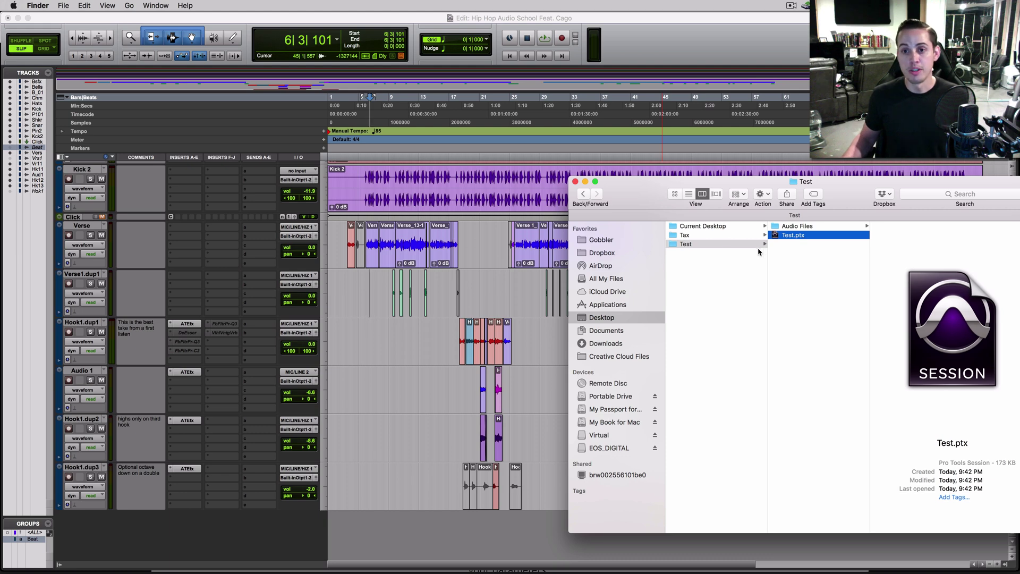
right_click(685, 244)
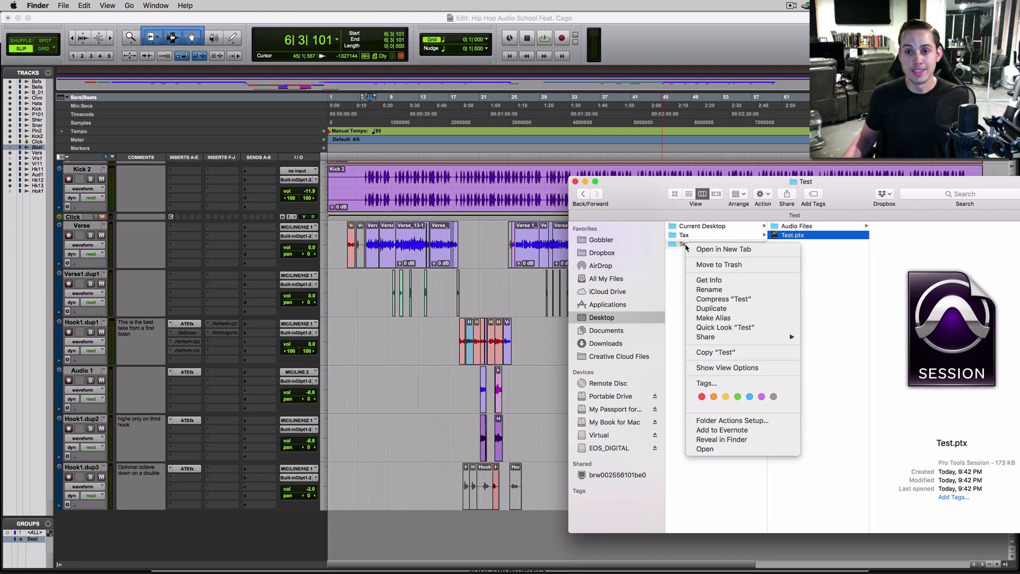
click(723, 298)
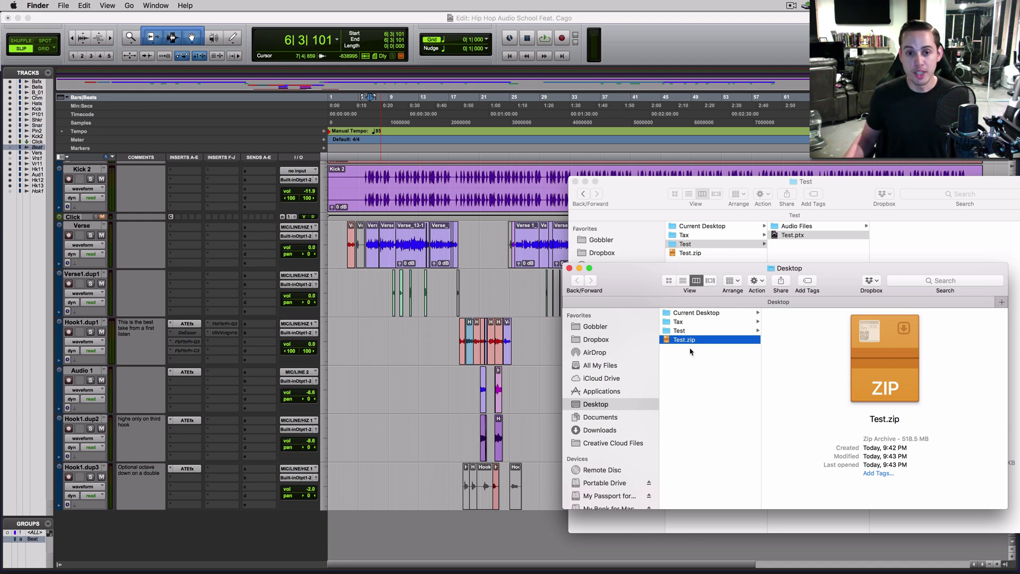
Switch to WeTransfer in Safari, decline the account offer and add Test.zip from the Desktop to the transfer
click(105, 555)
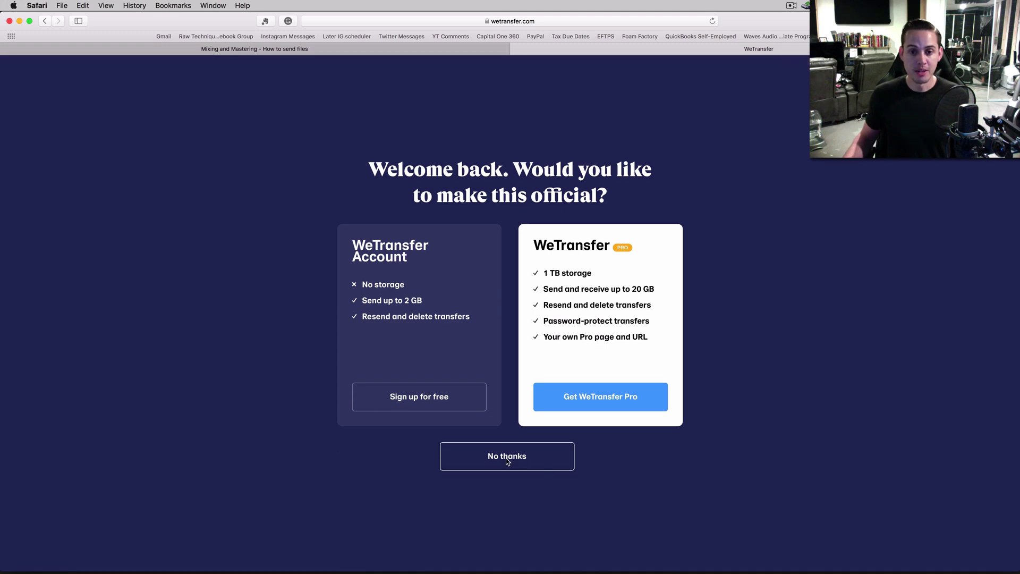
click(570, 541)
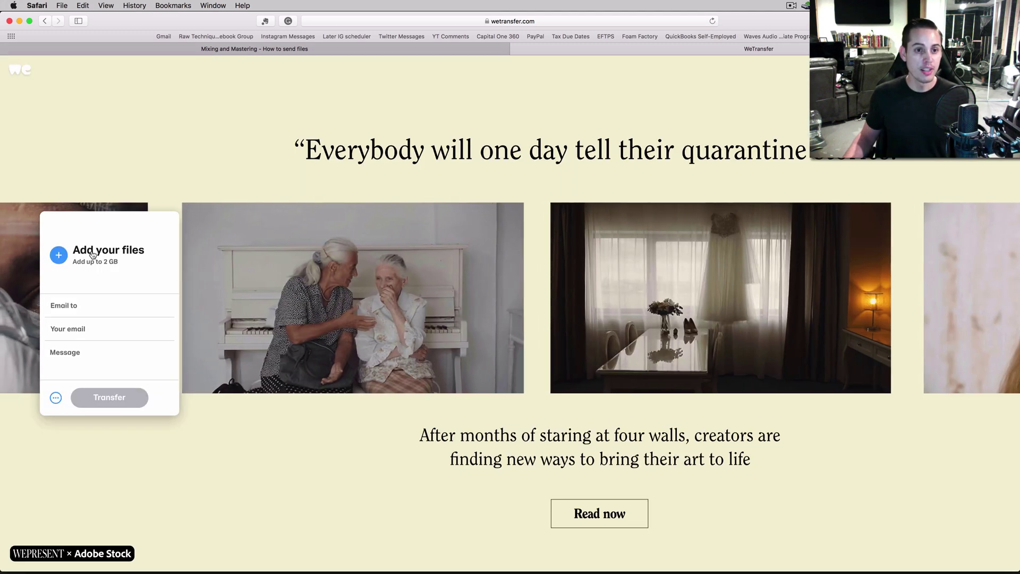
click(92, 255)
click(240, 105)
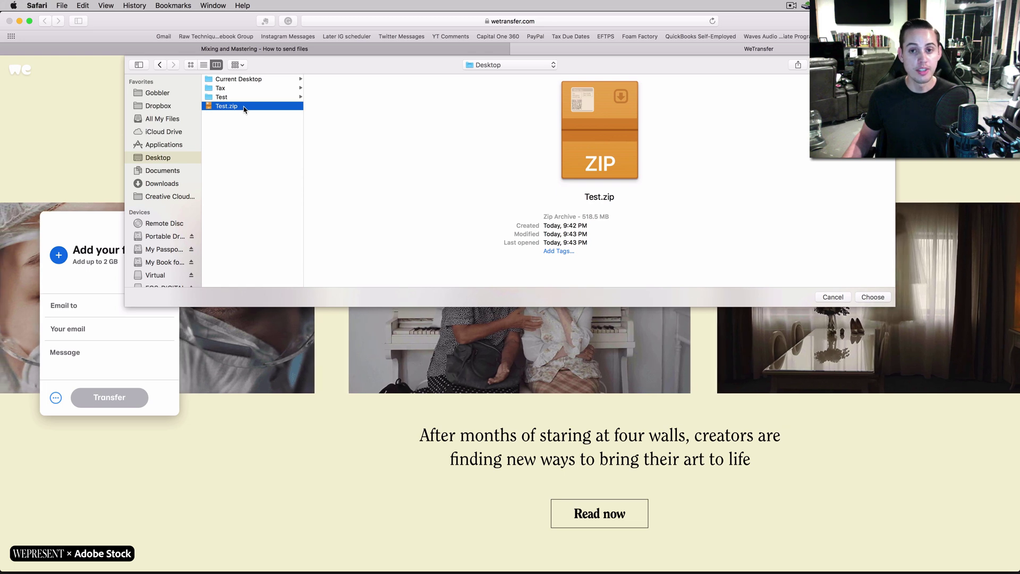
click(871, 297)
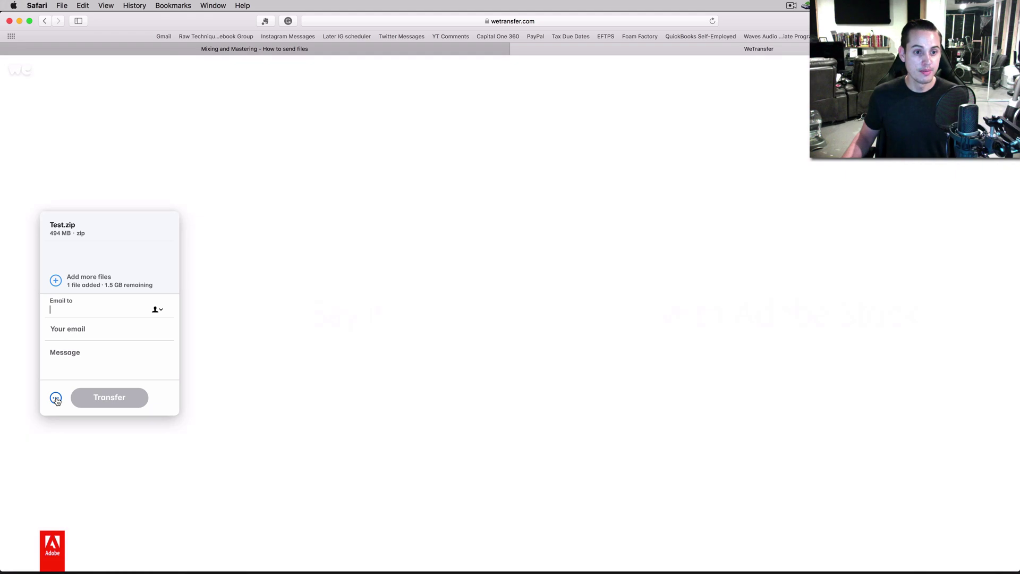
Set the transfer to Get transfer link, upload the file and copy the resulting download link
click(56, 398)
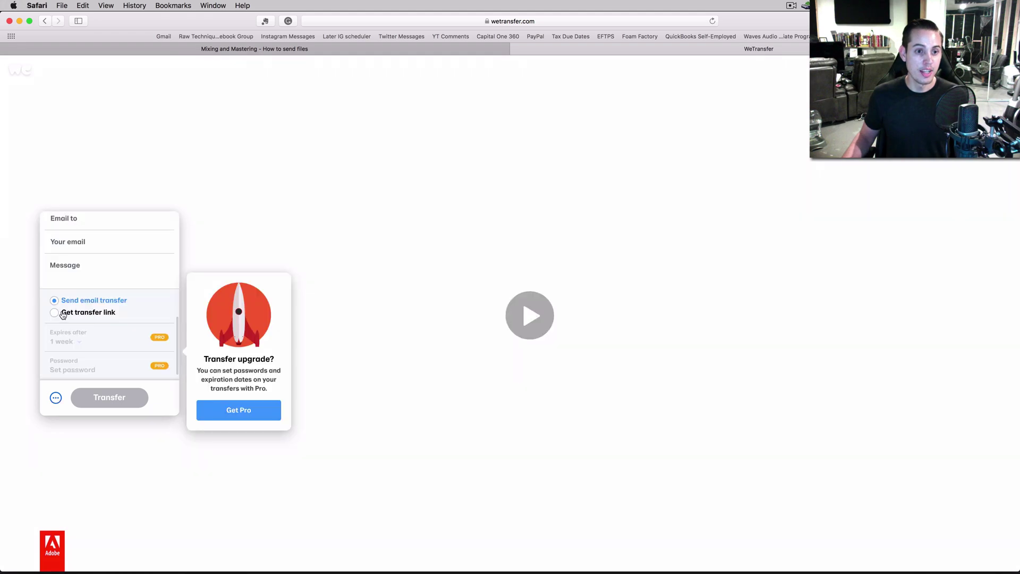
click(55, 314)
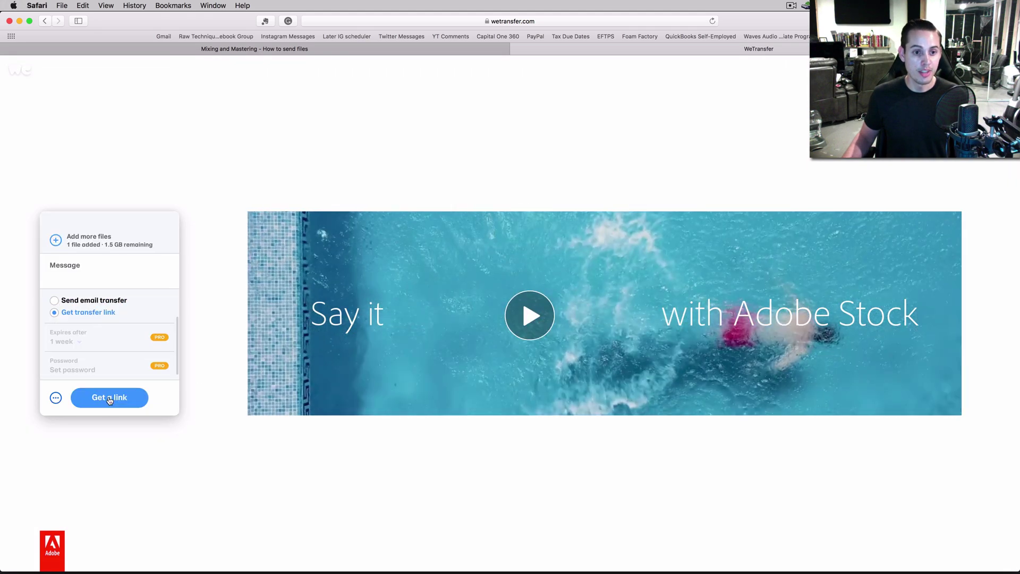
click(109, 399)
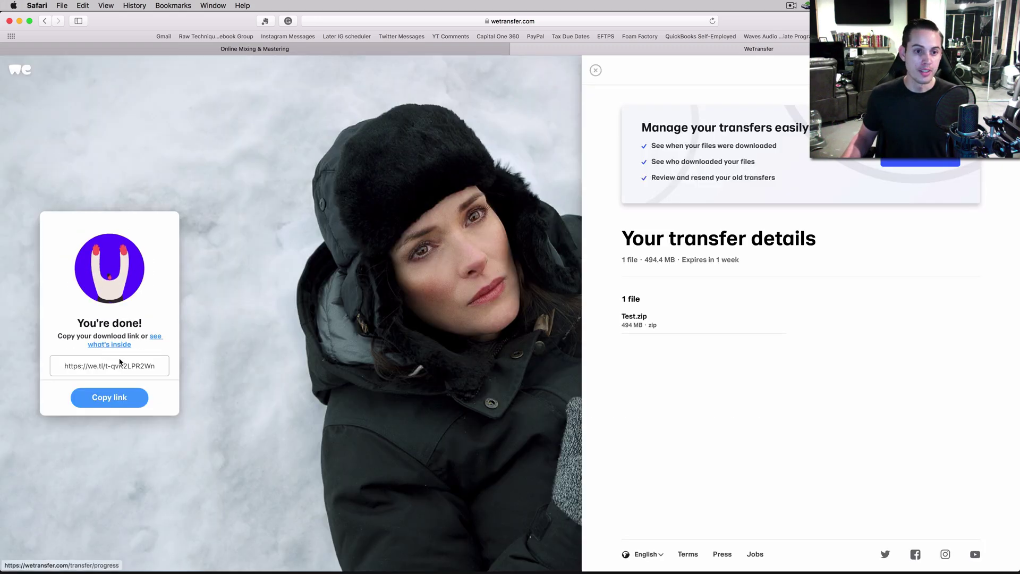
click(140, 405)
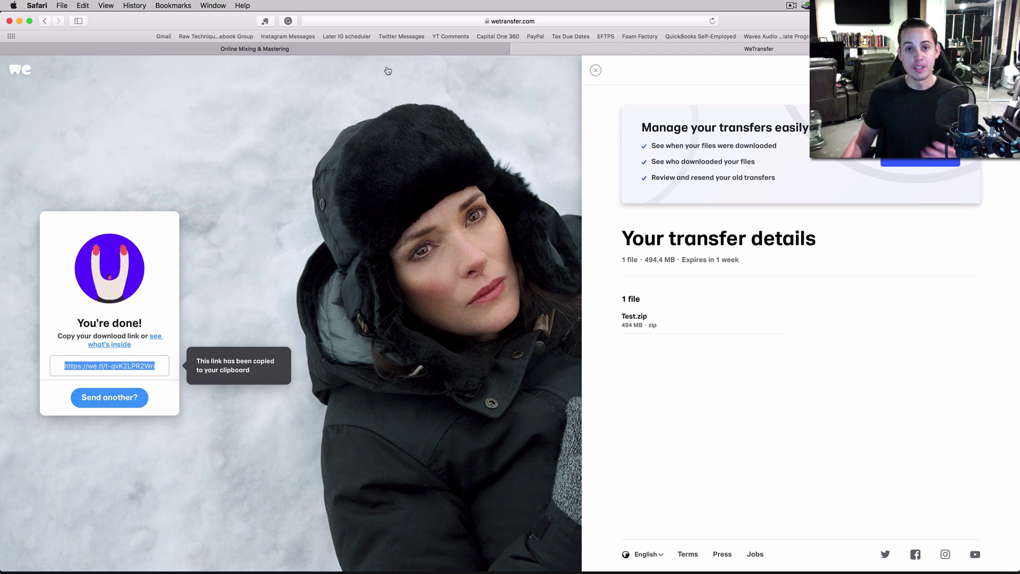
Return to the Online Mixing page and go through the Email and Artist Name fields of the Send Your Files form
click(393, 49)
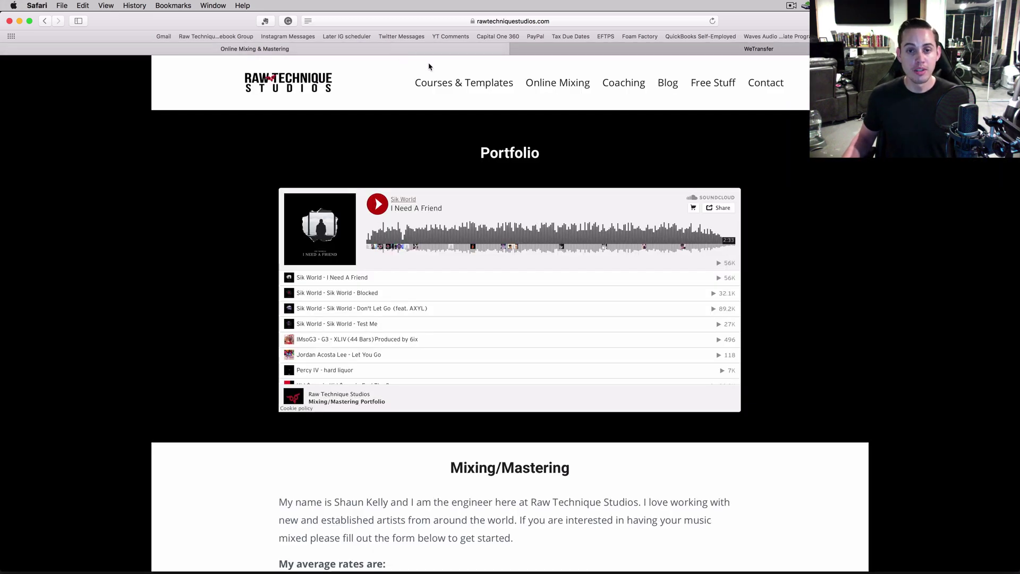
scroll(244, 160, down, 1)
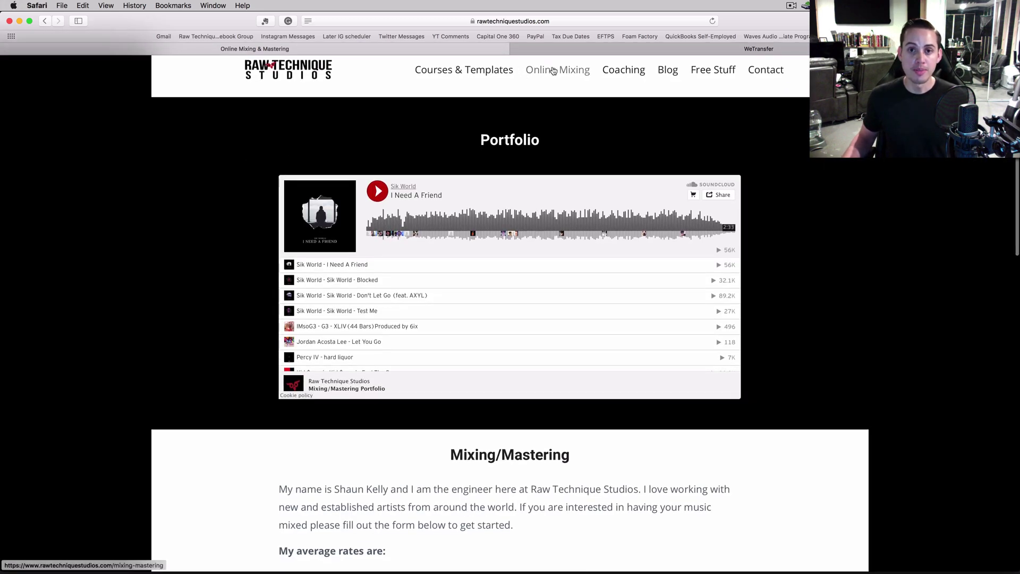
scroll(404, 116, down, 15)
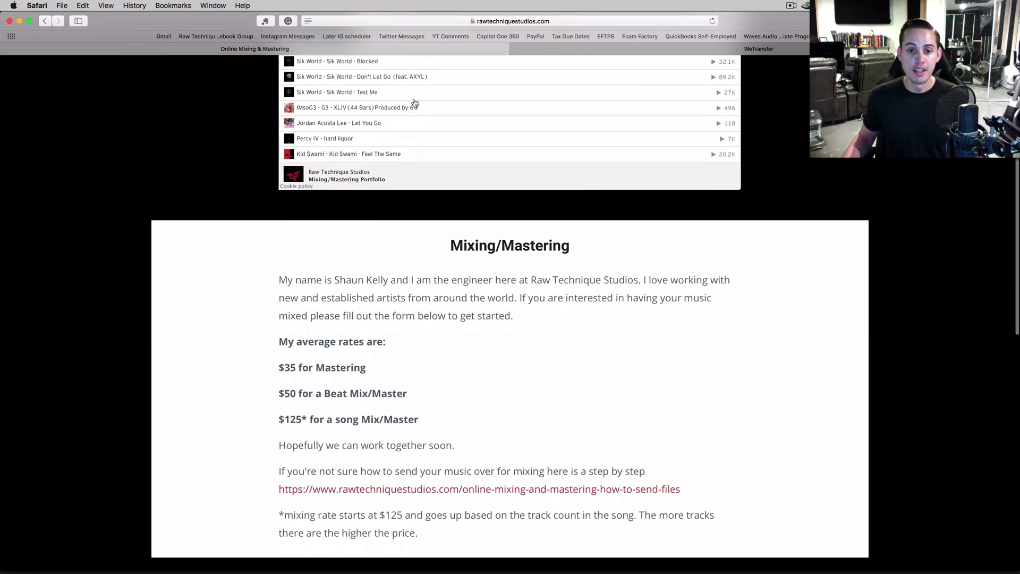
scroll(275, 171, down, 10)
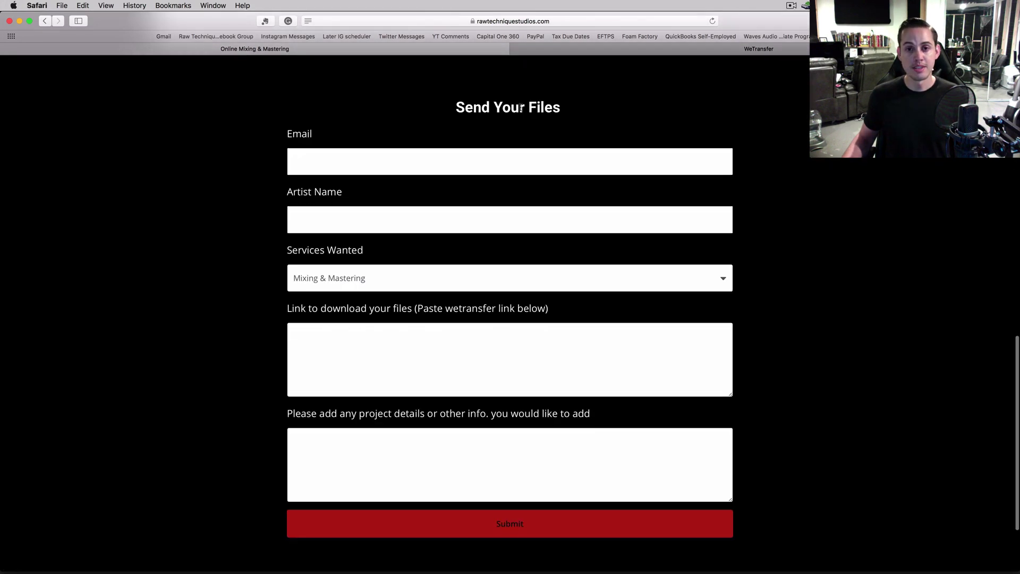
click(332, 164)
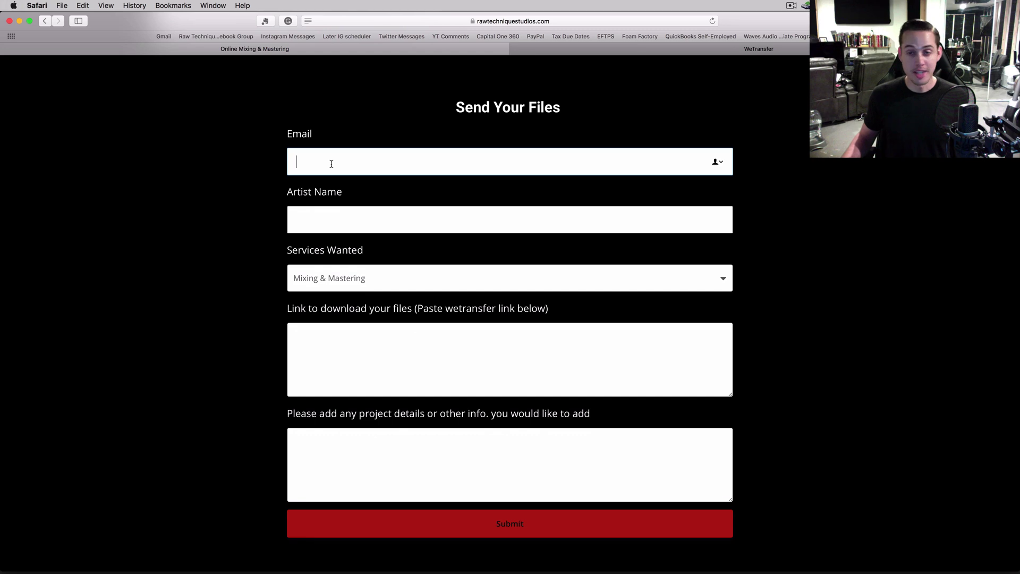
click(331, 216)
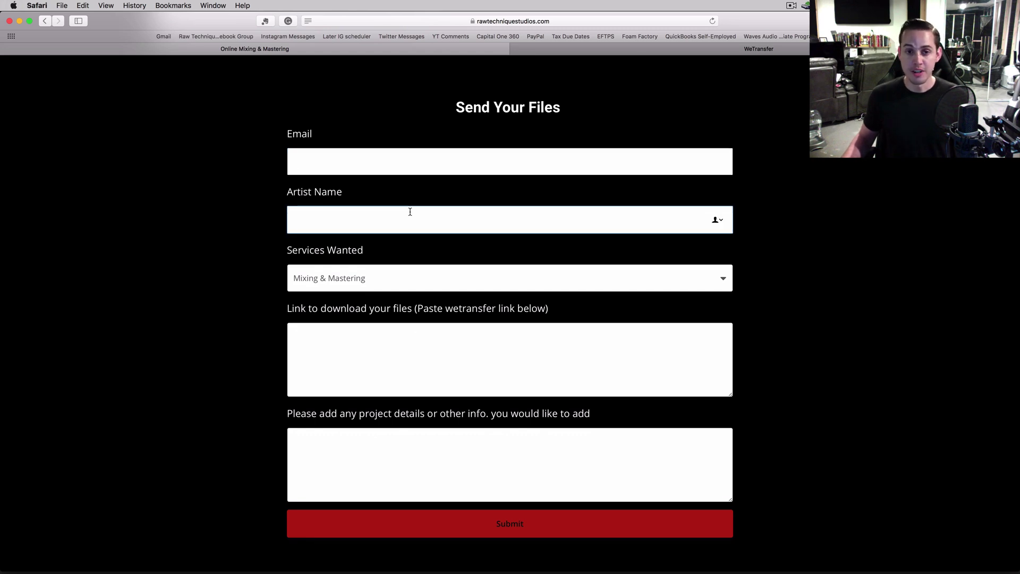
Keep Services Wanted at Mixing & Mastering, paste the copied WeTransfer link into the download link field and go to the project details field
scroll(372, 230, down, 2)
click(359, 241)
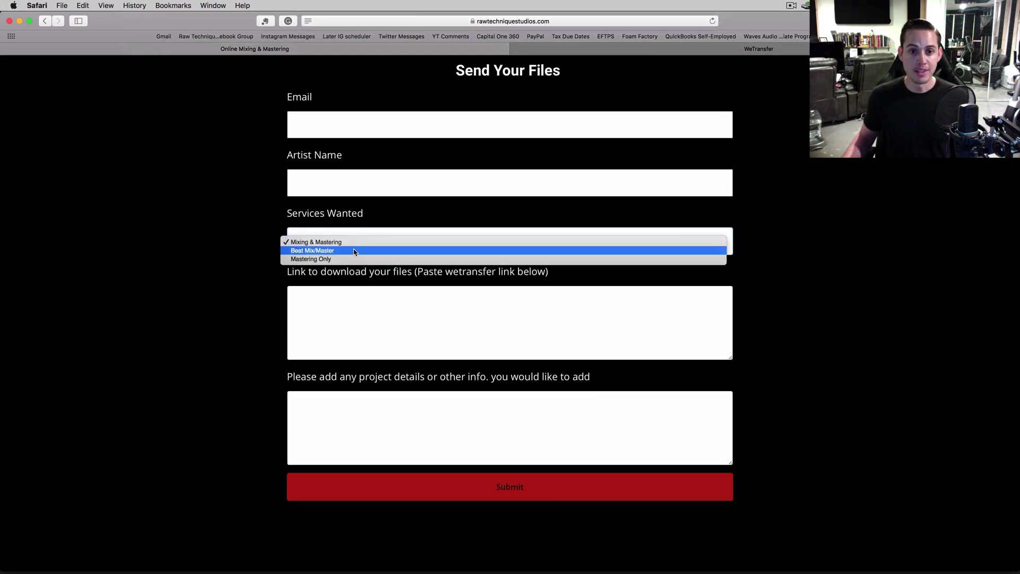
click(266, 231)
click(372, 303)
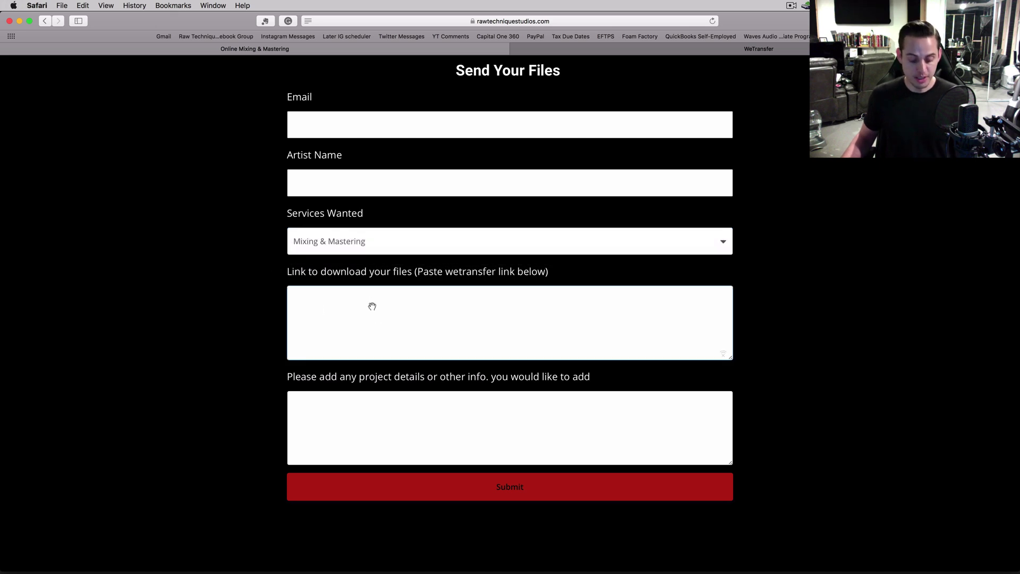
key(super+v)
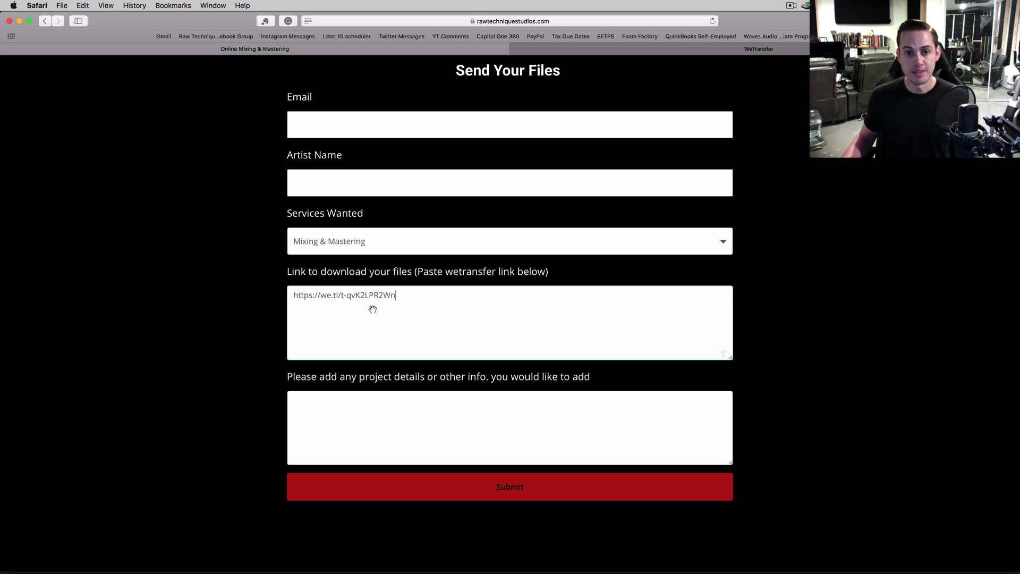
click(383, 395)
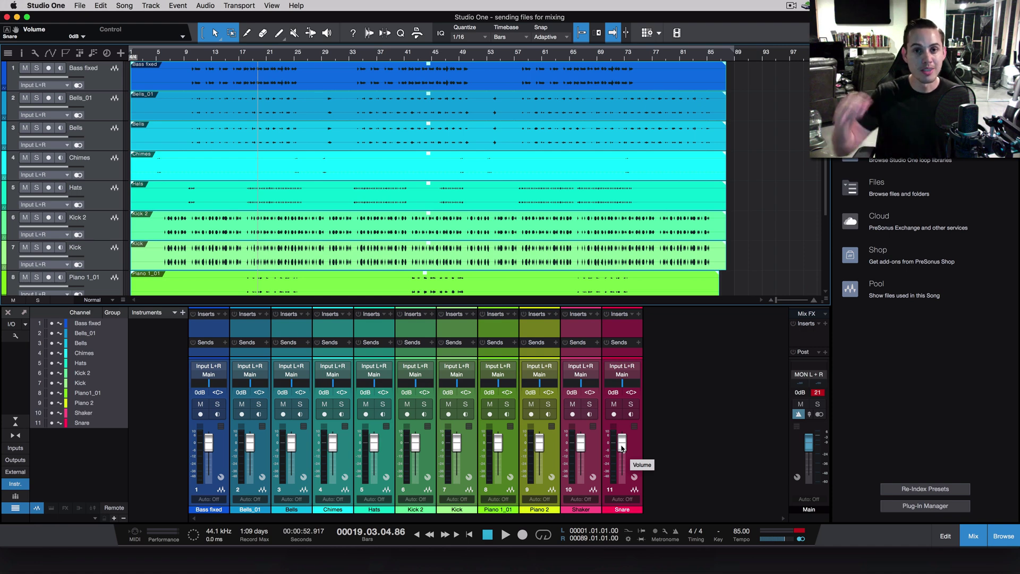
Switch to the Studio One song, select all channels from Bass fixed to Snare and lower their volume together to -13.2 dB
click(634, 447)
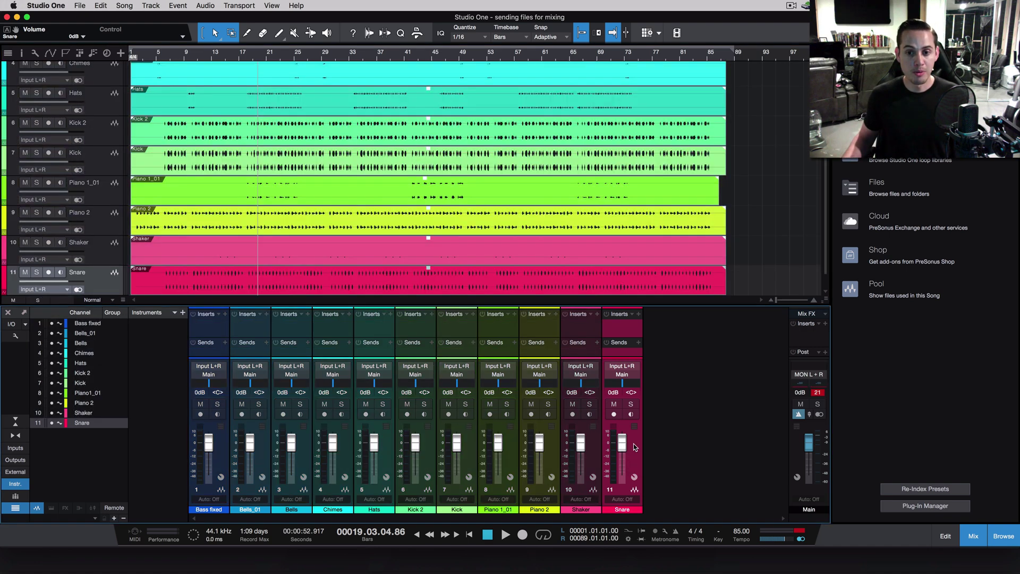
click(206, 429)
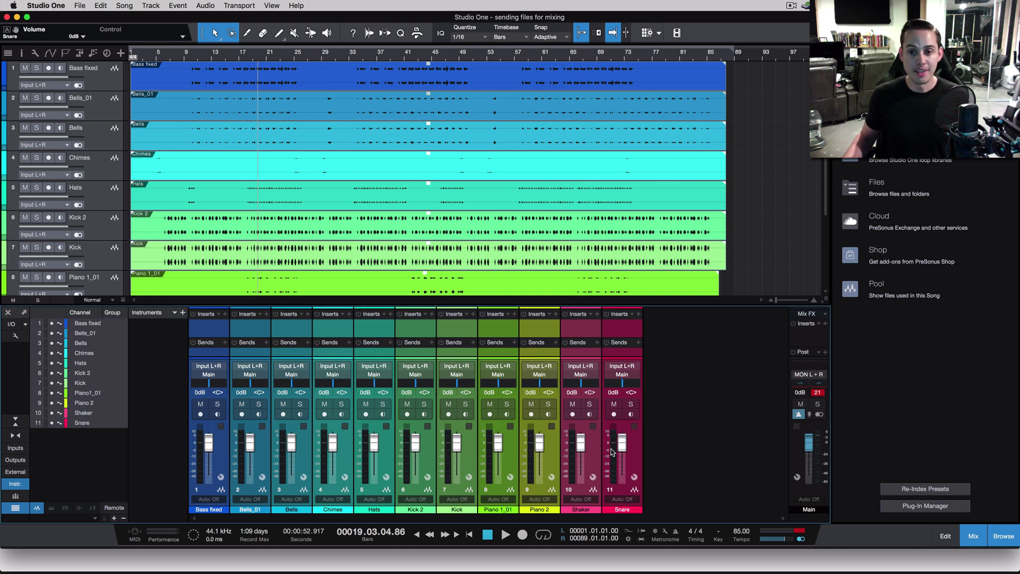
drag(623, 447, 624, 460)
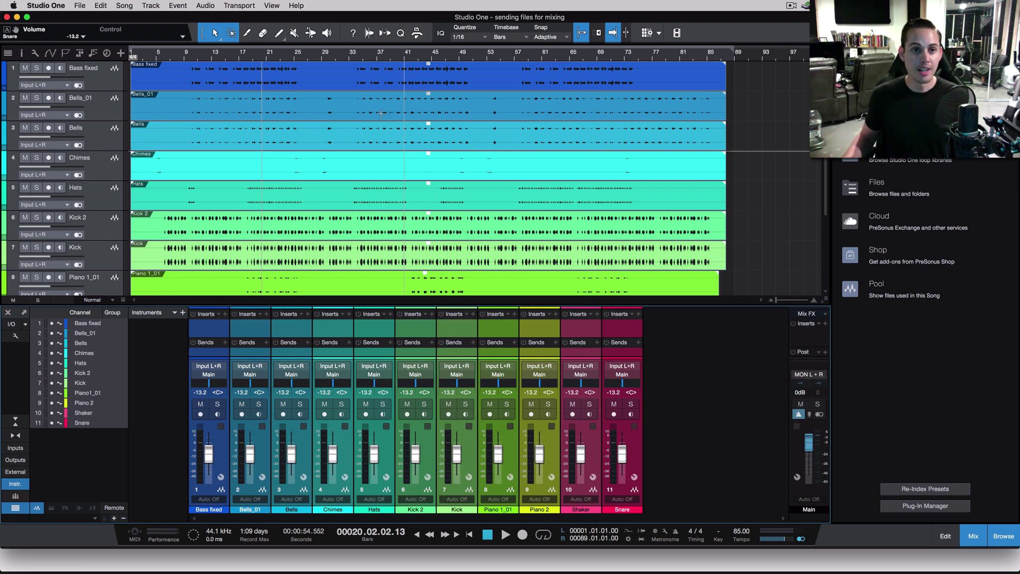
Export all channels except Main as 24-bit, 44.1 kHz Wave stems between song start and end, and compress the resulting Stems folder in Finder
click(131, 7)
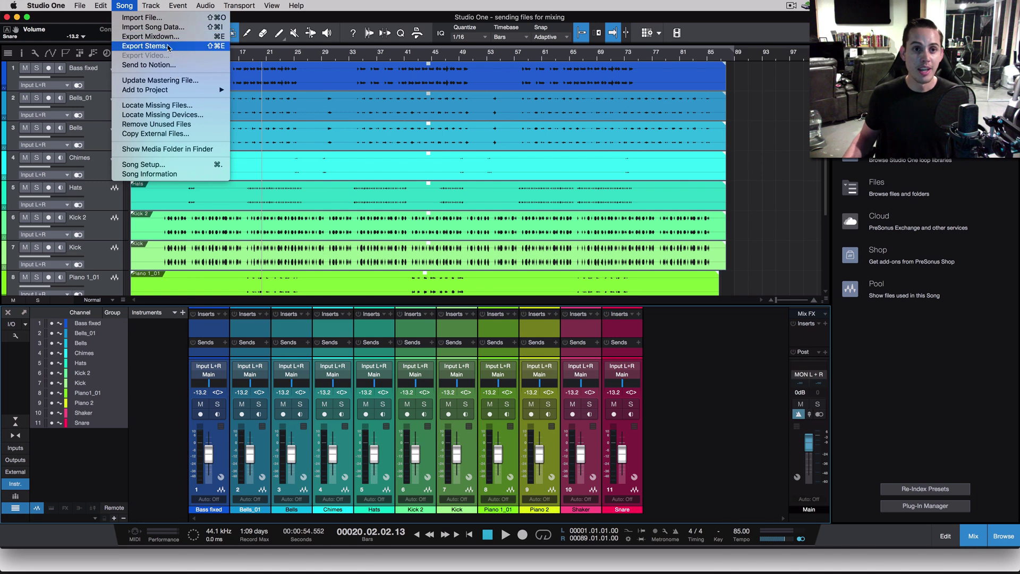
click(168, 47)
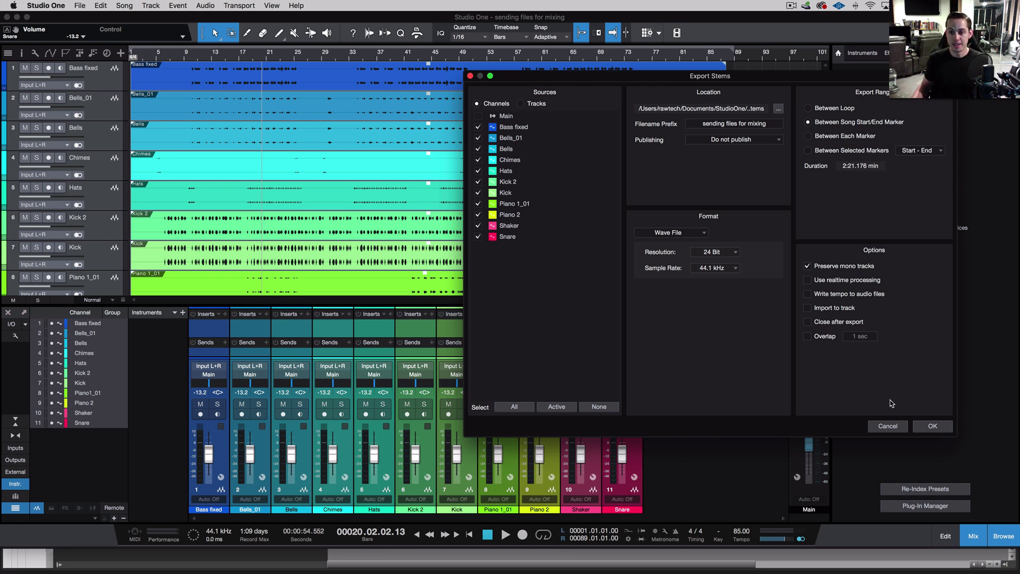
click(931, 427)
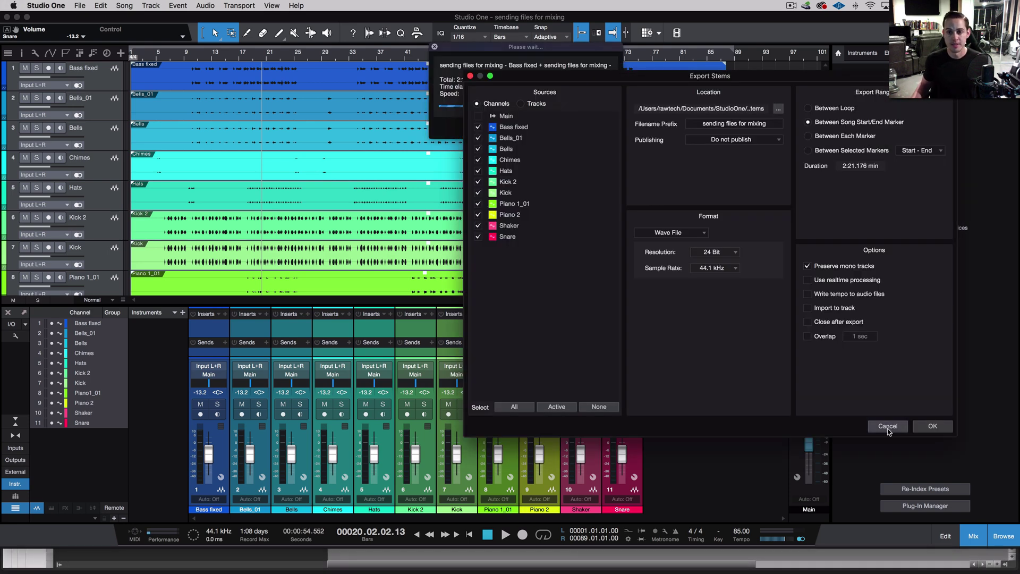
click(888, 427)
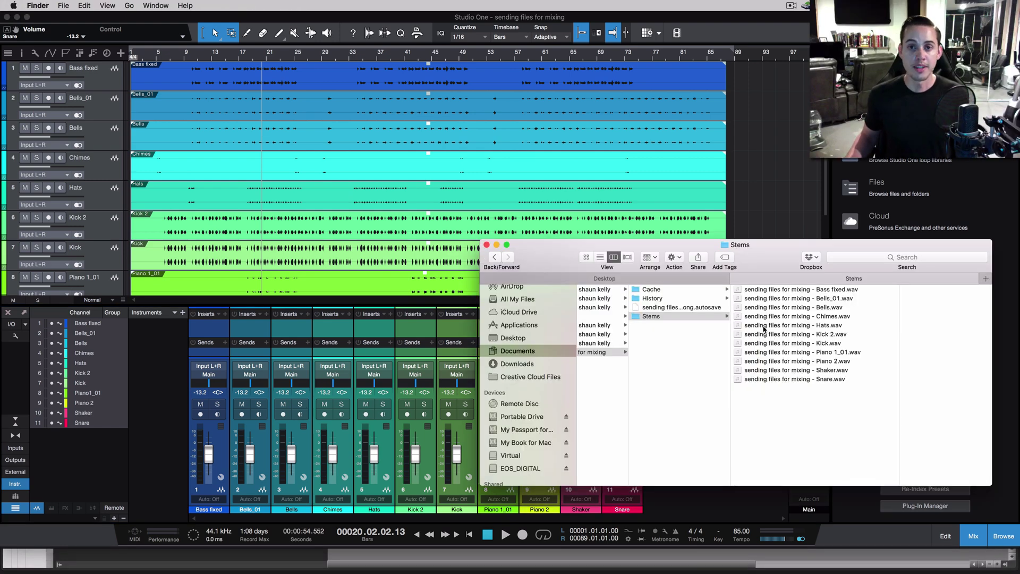
right_click(649, 317)
click(686, 374)
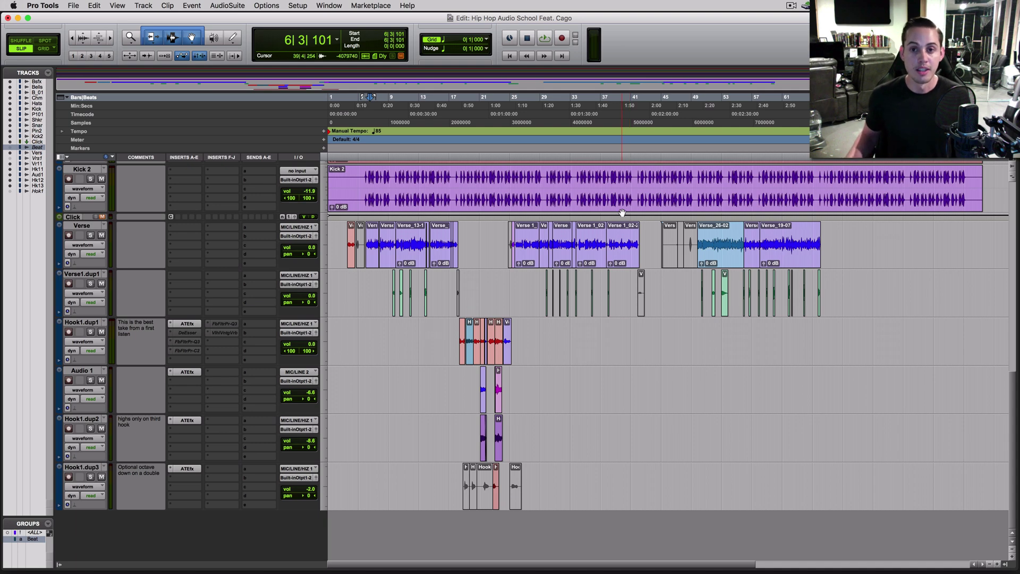
In Pro Tools, select the full Kick 2 clip as range and bounce offline to a 24-bit, 44.1 kHz interleaved WAV named "Test for mastering"
click(702, 198)
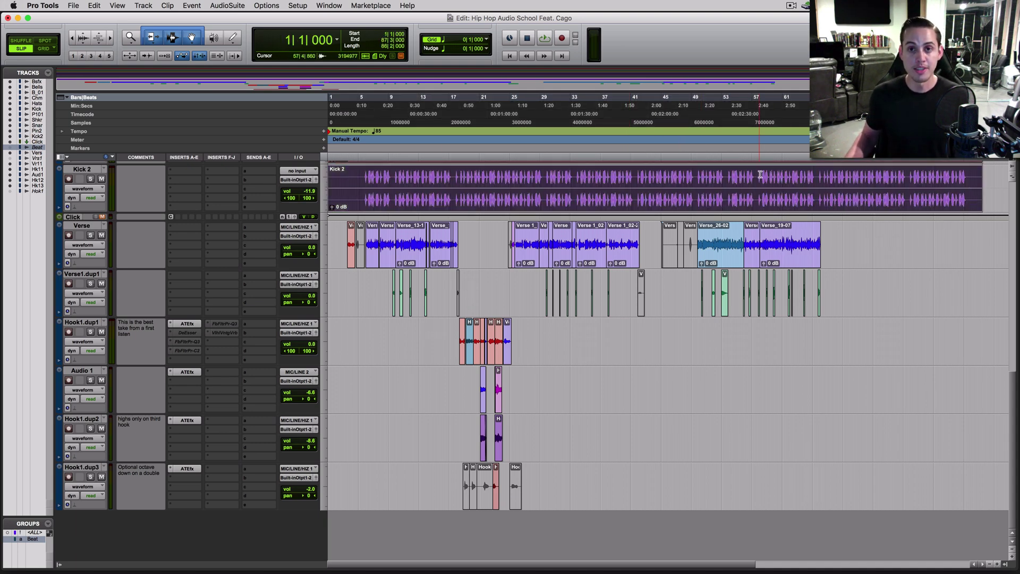
click(78, 8)
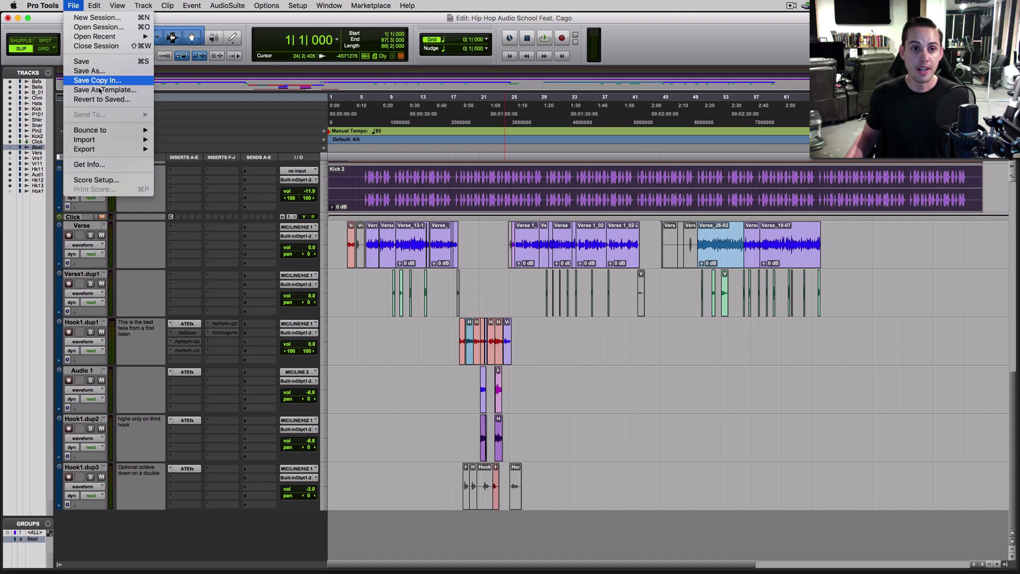
mouse_move(122, 130)
click(179, 134)
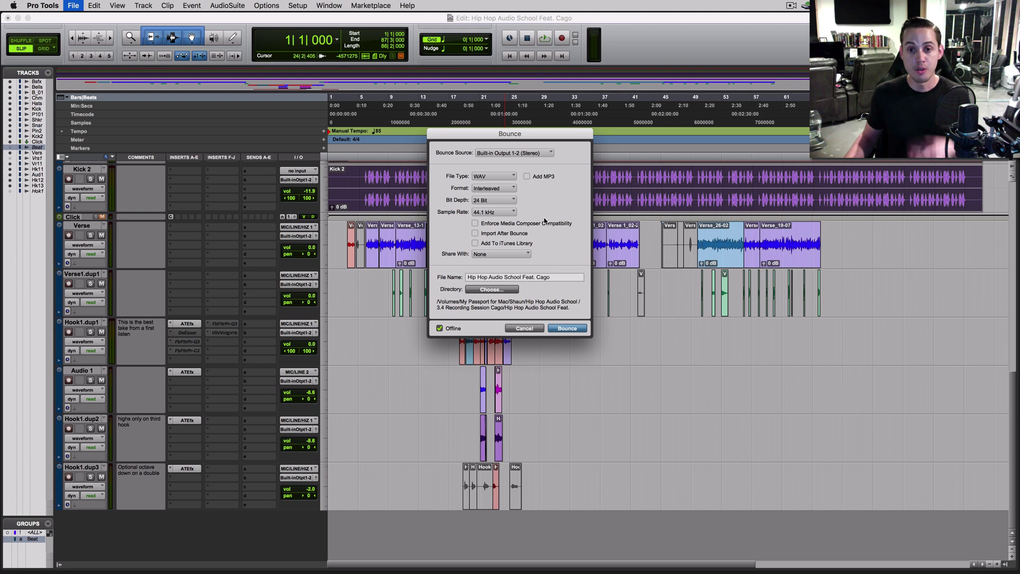
triple_click(490, 277)
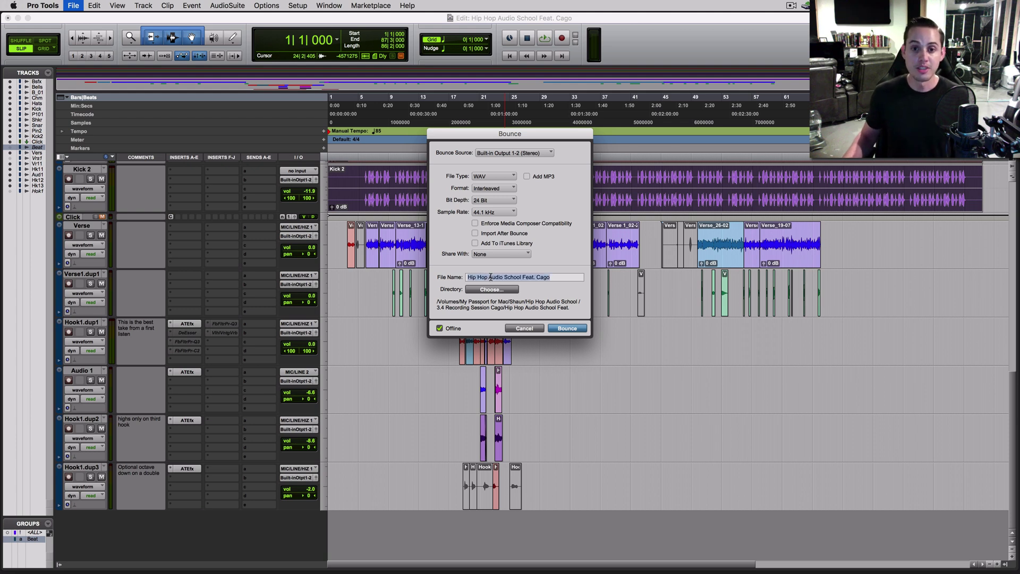
text(Test f)
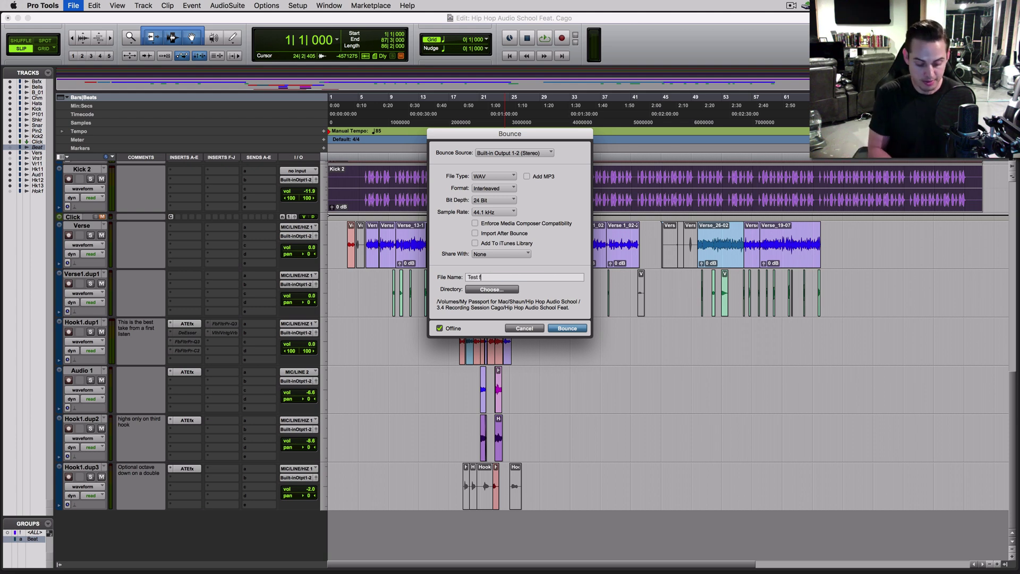
text(or mastering)
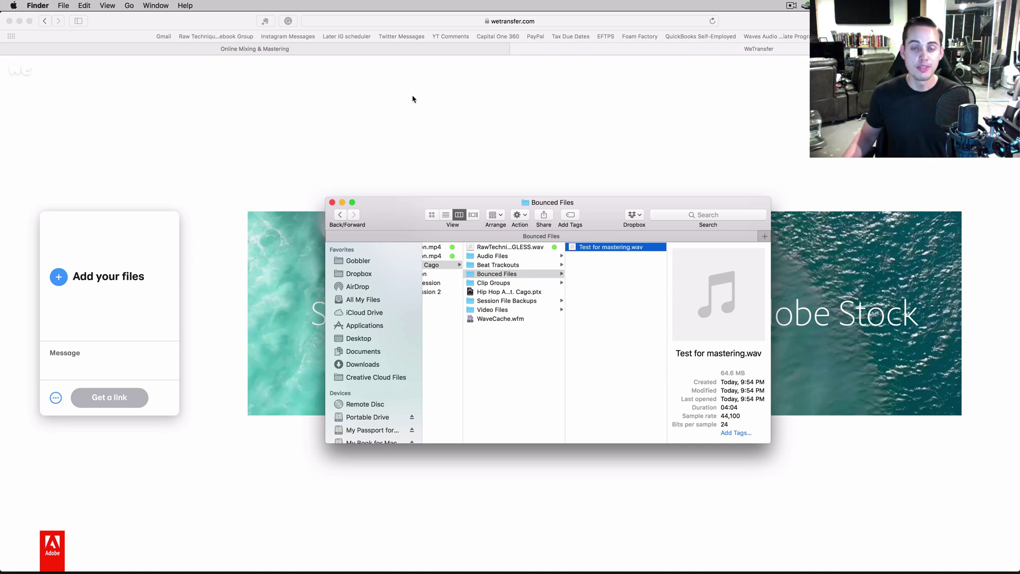
Add Test for mastering.wav from the Bounced Files folder to a WeTransfer transfer in Safari, upload it and copy the download link
drag(602, 247, 94, 276)
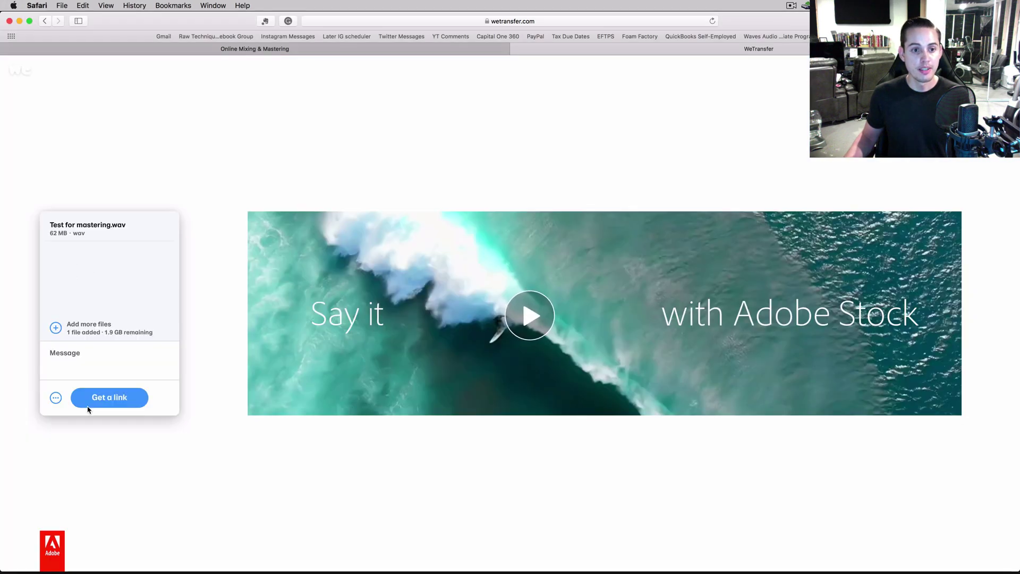
click(101, 402)
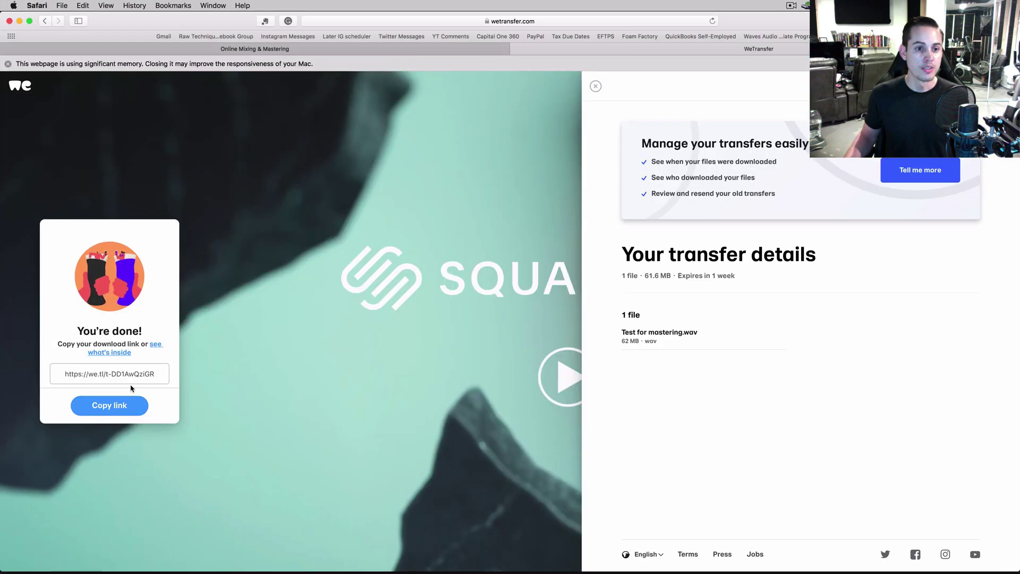
click(107, 409)
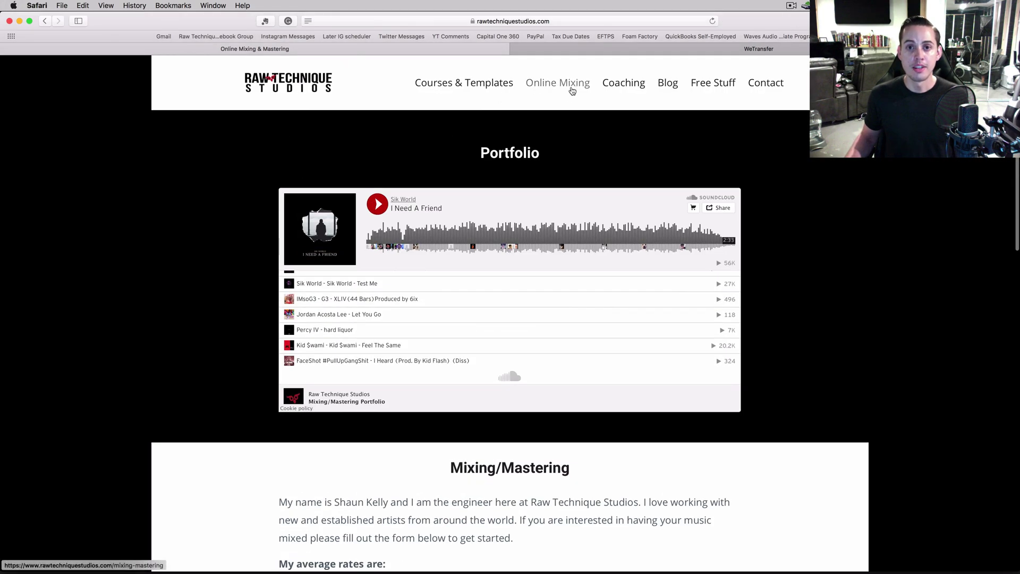
Return to the Send Your Files form on the Online Mixing page and replace the existing download link with the newly copied one
scroll(407, 227, down, 20)
scroll(393, 218, down, 2)
scroll(533, 103, up, 2)
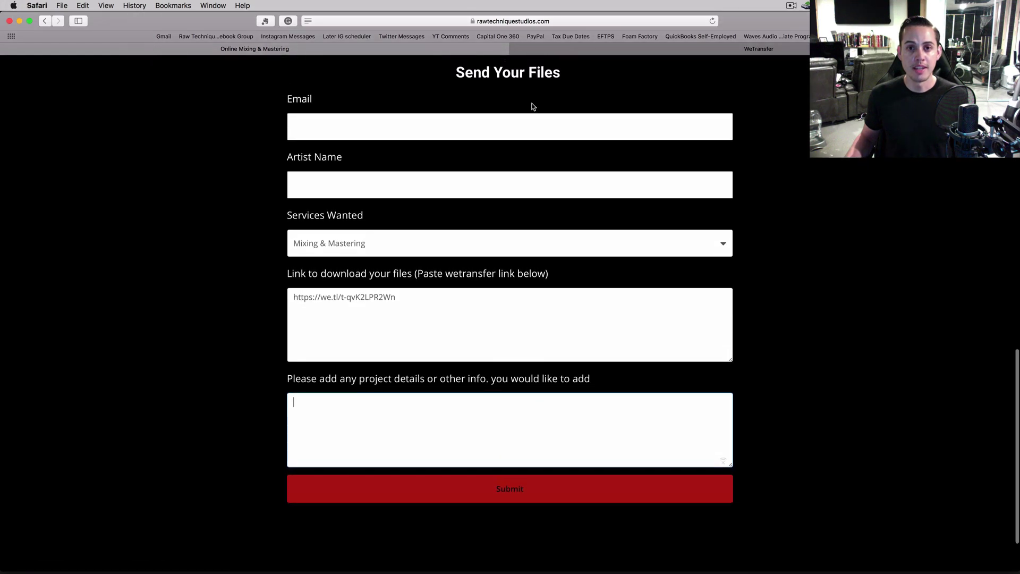
click(382, 295)
double_click(371, 296)
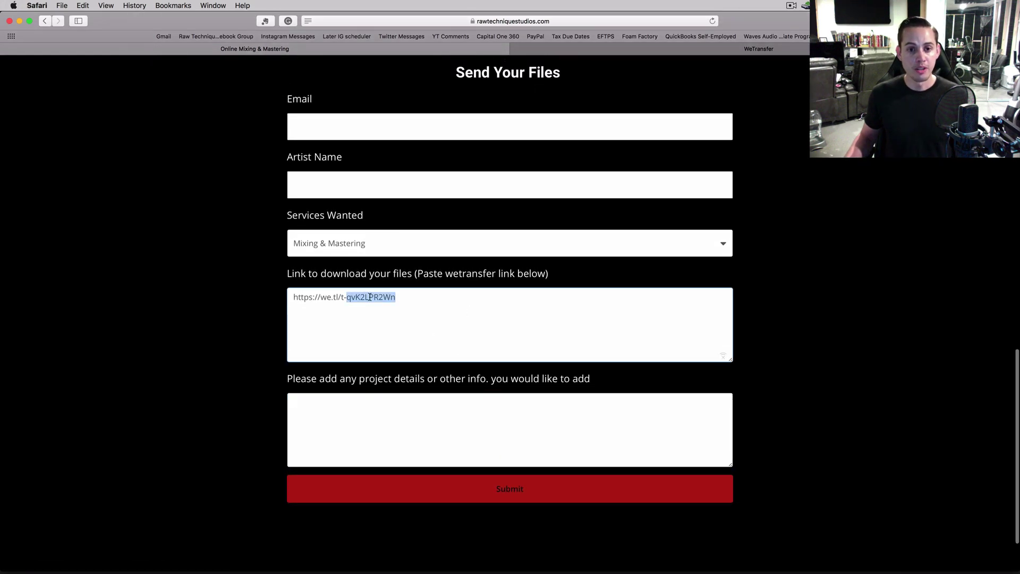
triple_click(370, 298)
key(super+c)
key(super+v)
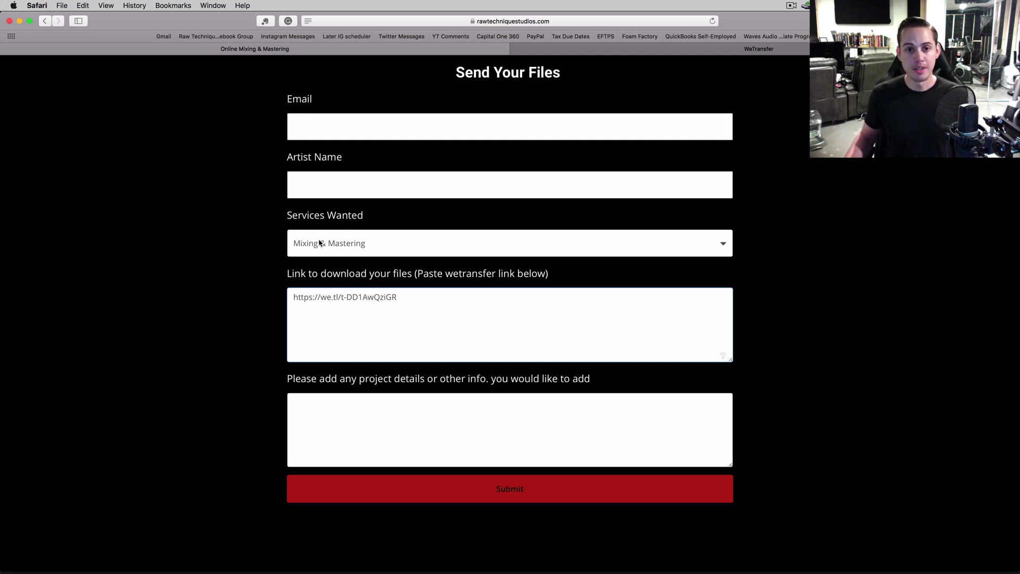
Set Services Wanted to Mastering Only and go to the project details field
click(338, 241)
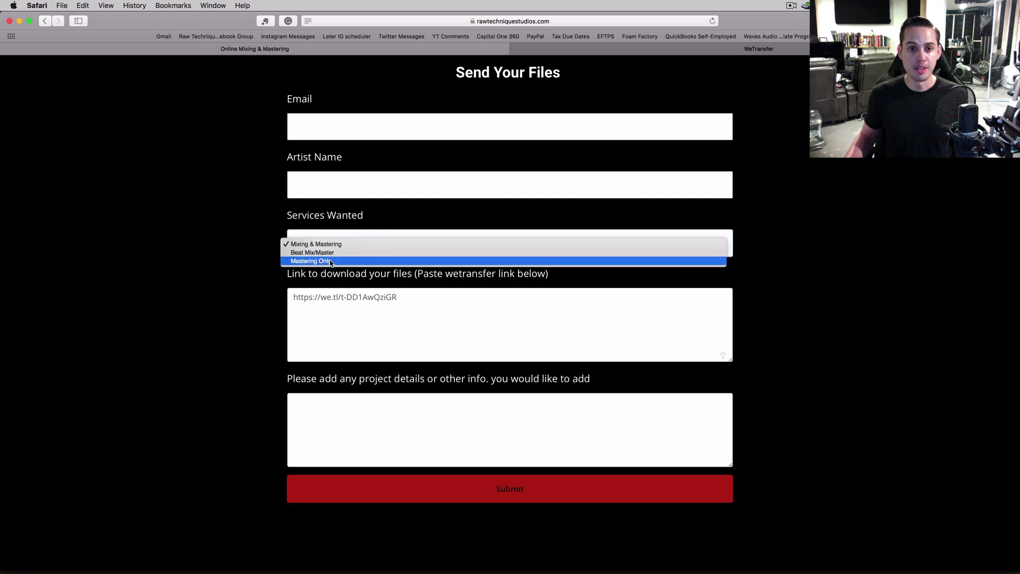
click(334, 262)
click(319, 407)
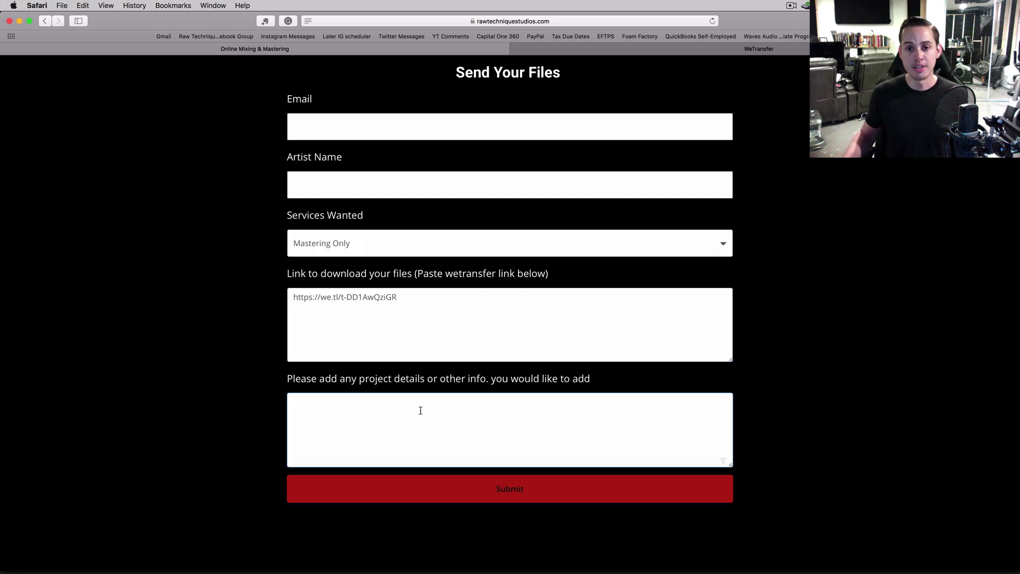